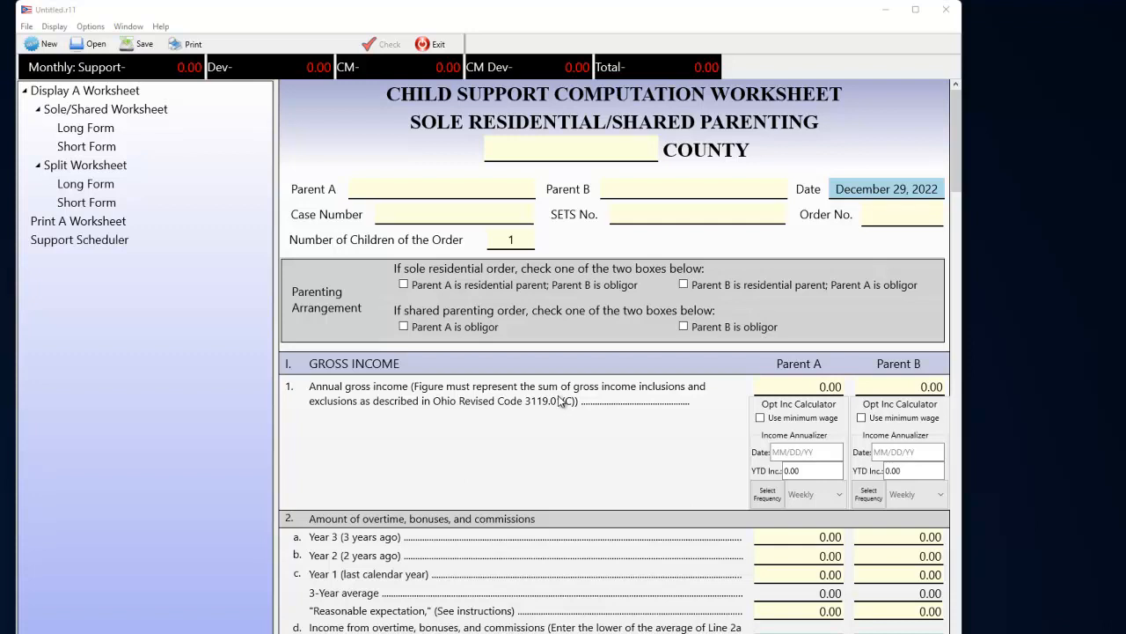
- Look through the sole residential/shared parenting child support worksheet from gross income to the preparer's section
scroll(558, 401, down, 8)
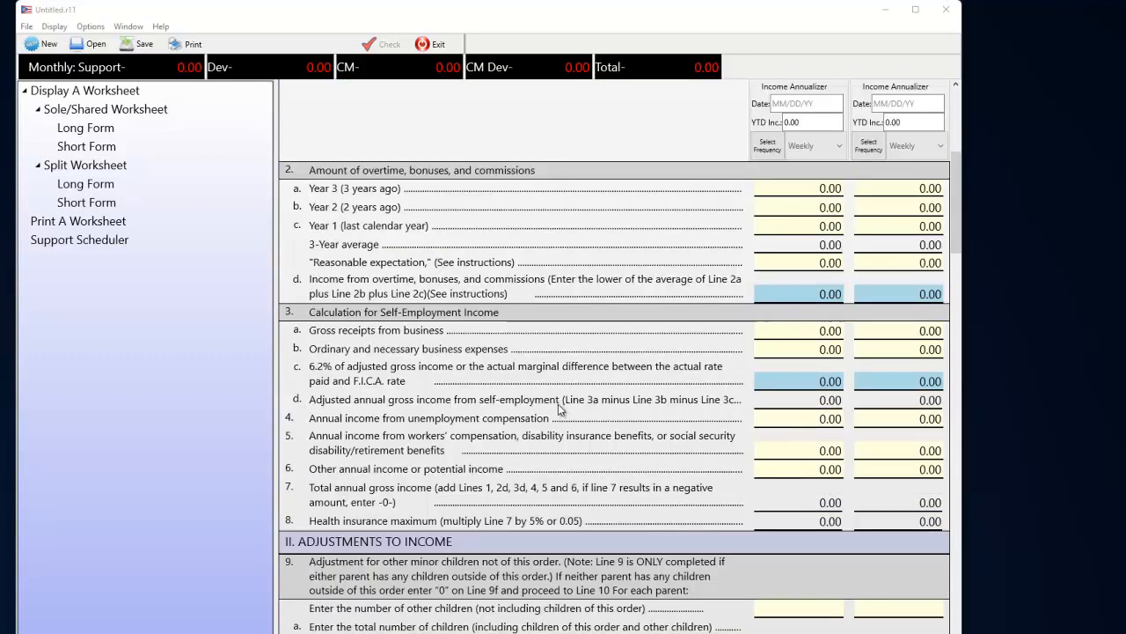
scroll(558, 409, down, 8)
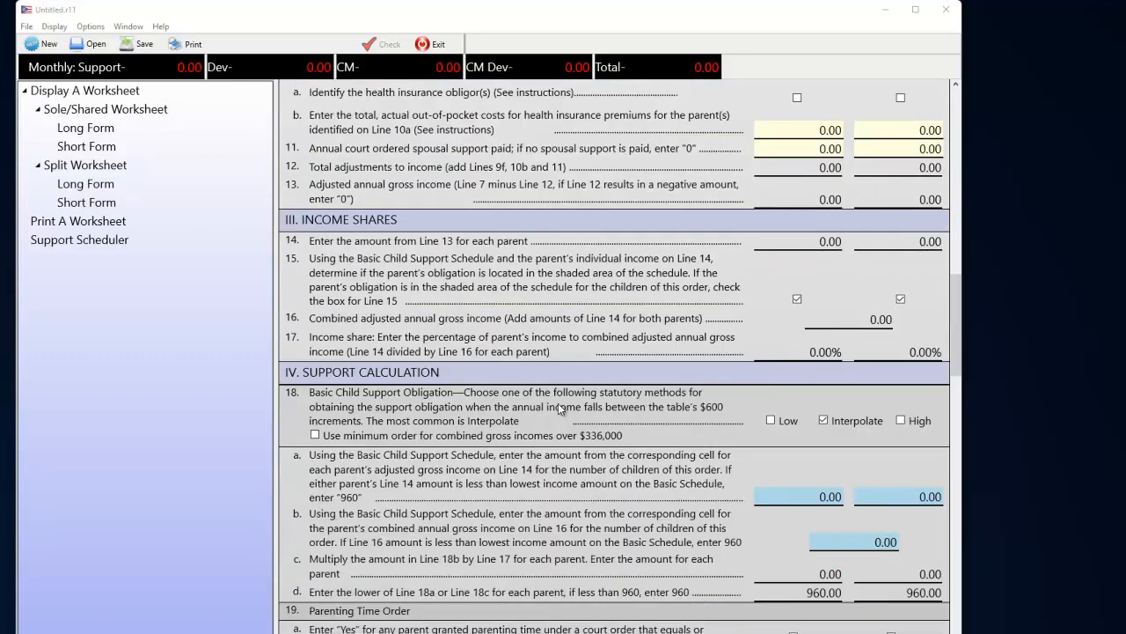
scroll(558, 402, down, 3)
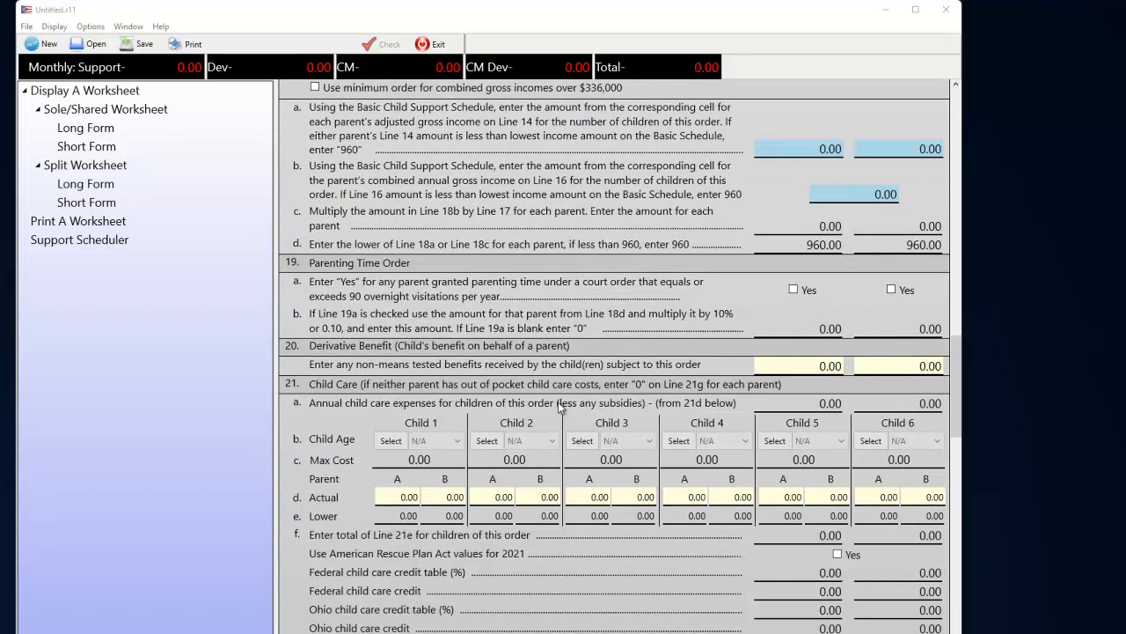
scroll(558, 406, down, 3)
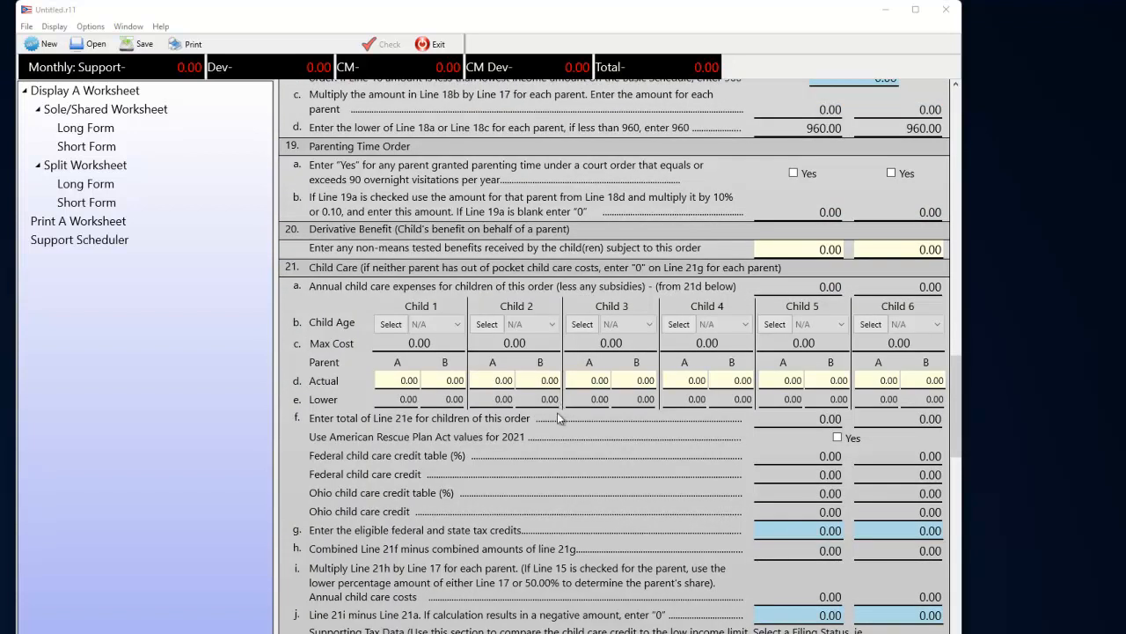
scroll(558, 403, down, 3)
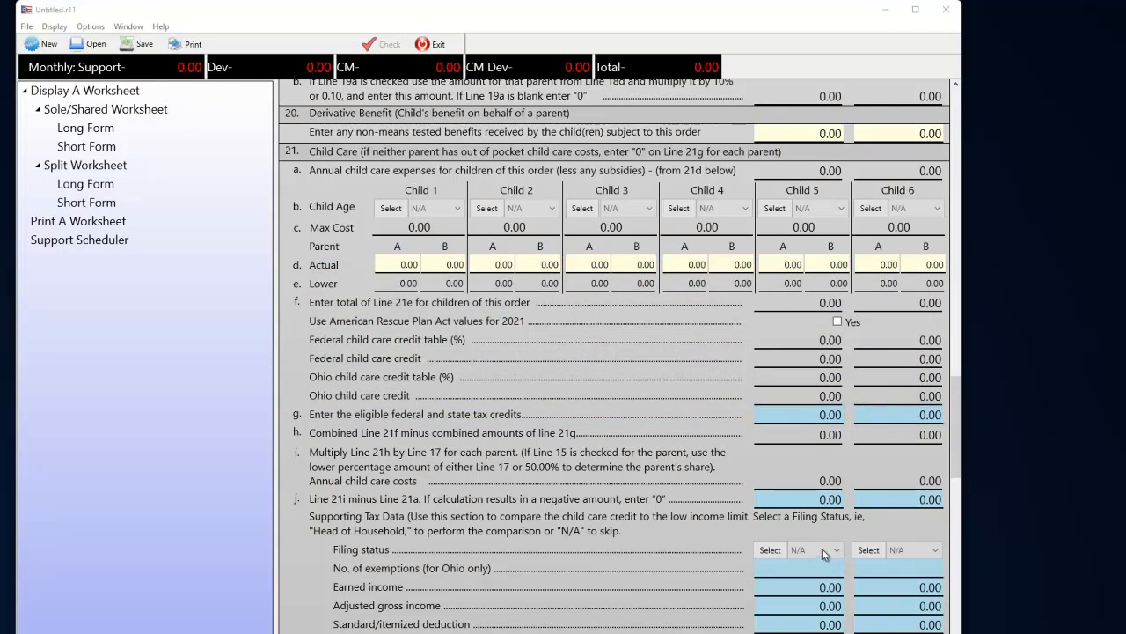
scroll(830, 563, down, 3)
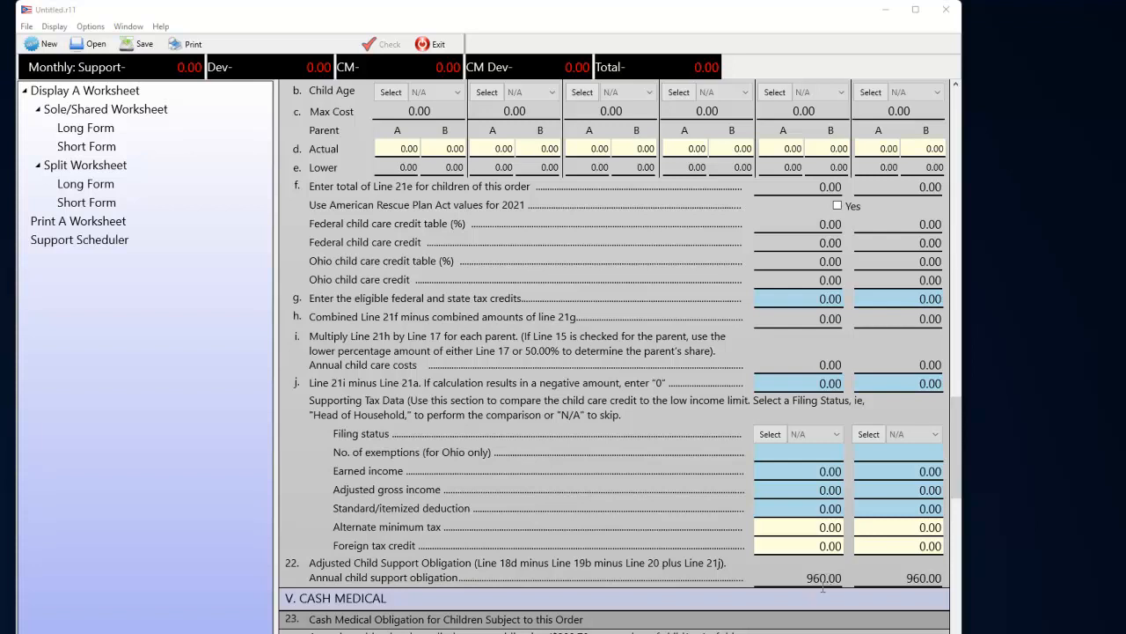
scroll(843, 616, down, 10)
scroll(847, 620, down, 5)
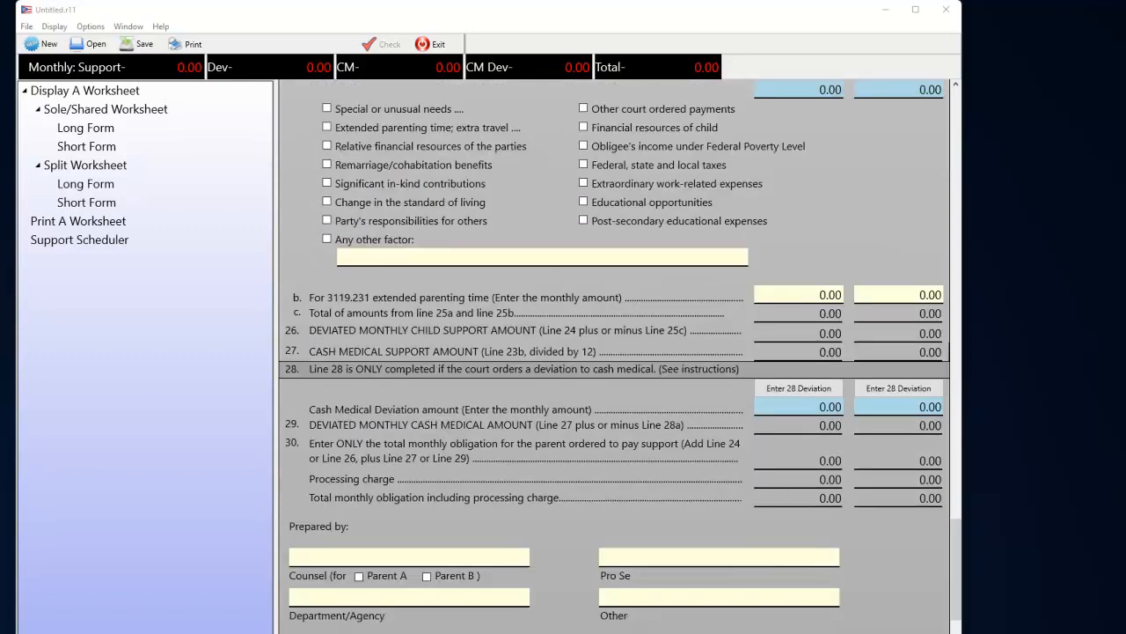
- Switch to the Ohio probate forms program and open form 9.C Transfer of Motor Vehicle, etc
mouse_move(744, 633)
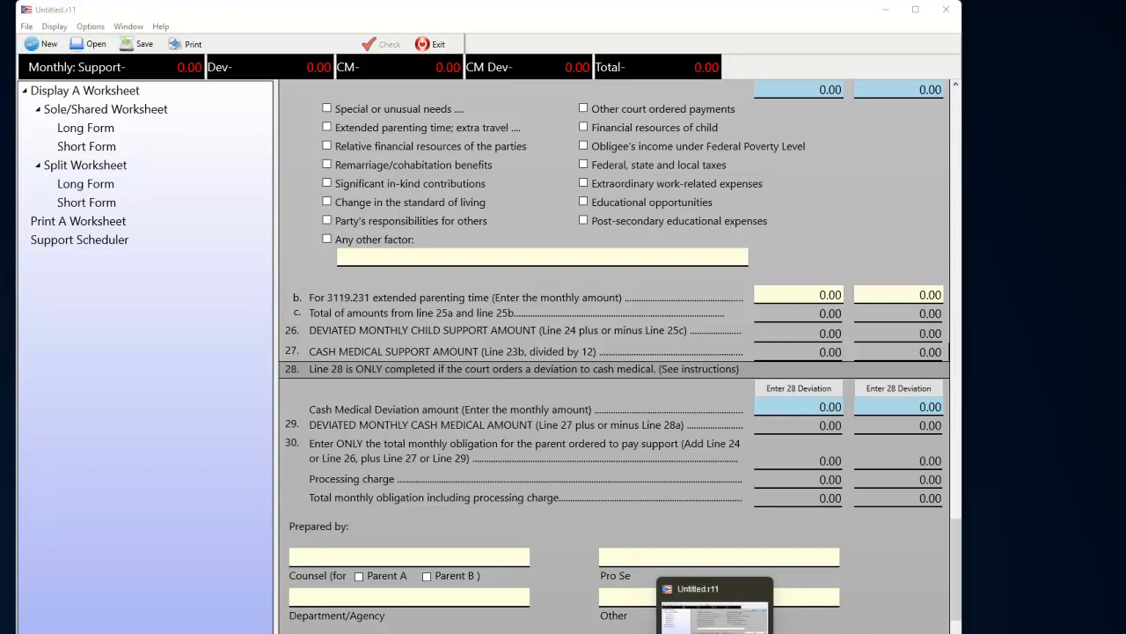
click(714, 631)
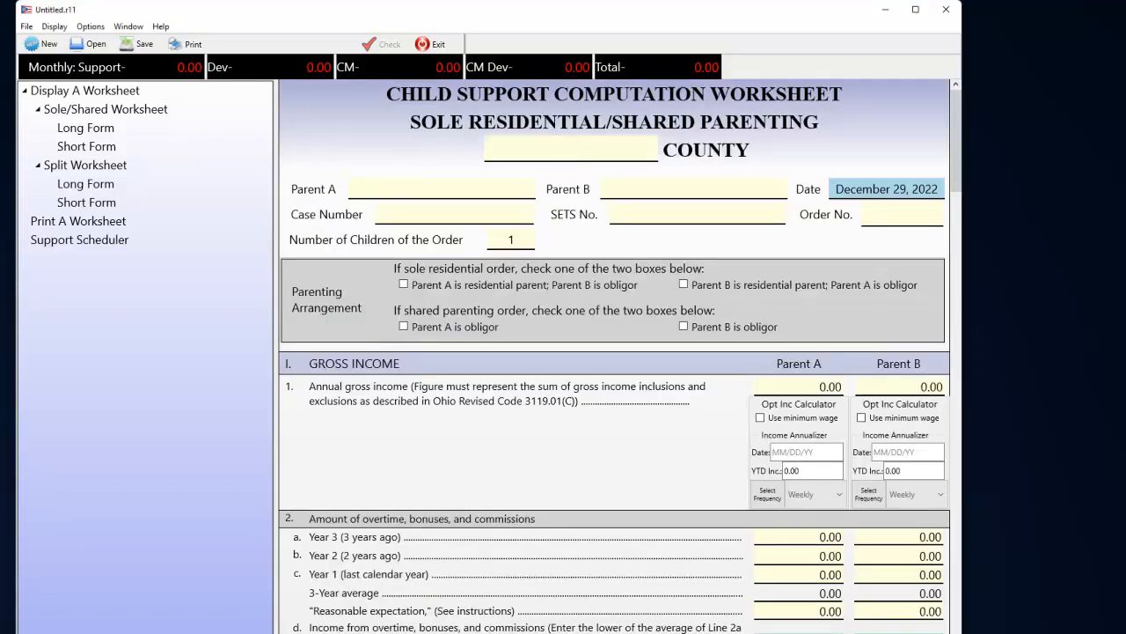
click(745, 630)
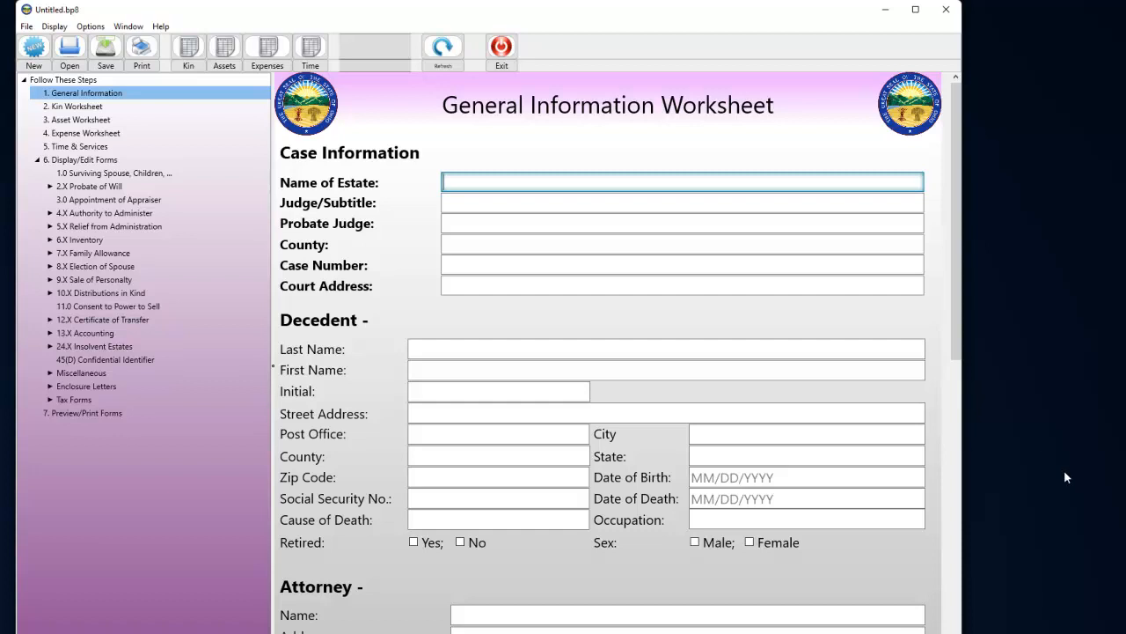
click(50, 279)
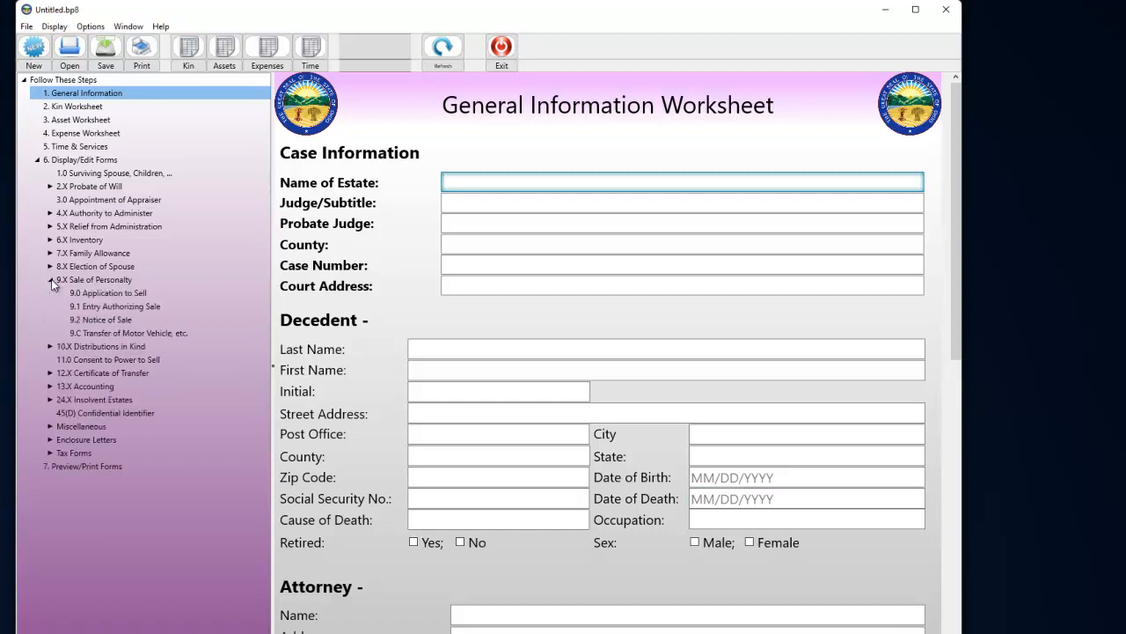
click(91, 334)
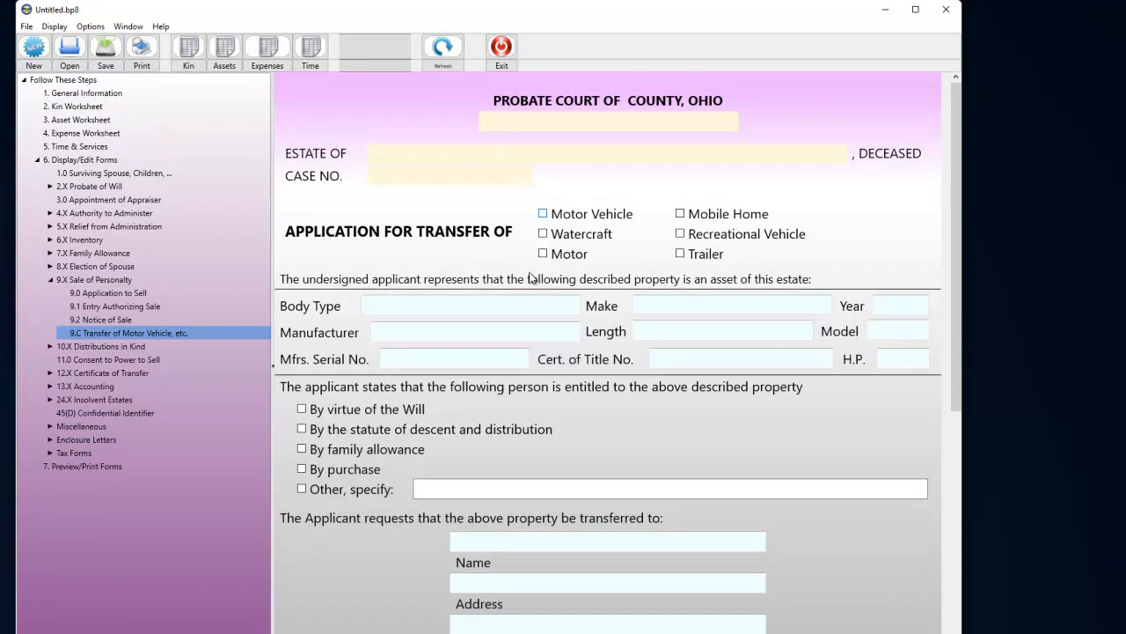
- Mark Trailer as the property type in the transfer application and send the form to Word
click(697, 255)
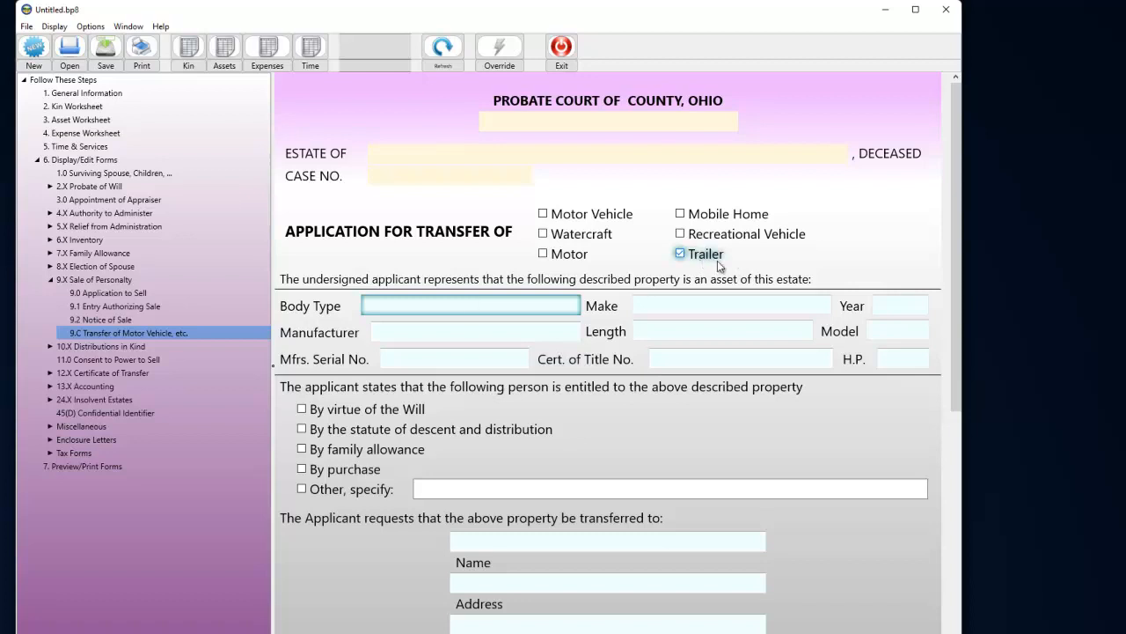
click(151, 67)
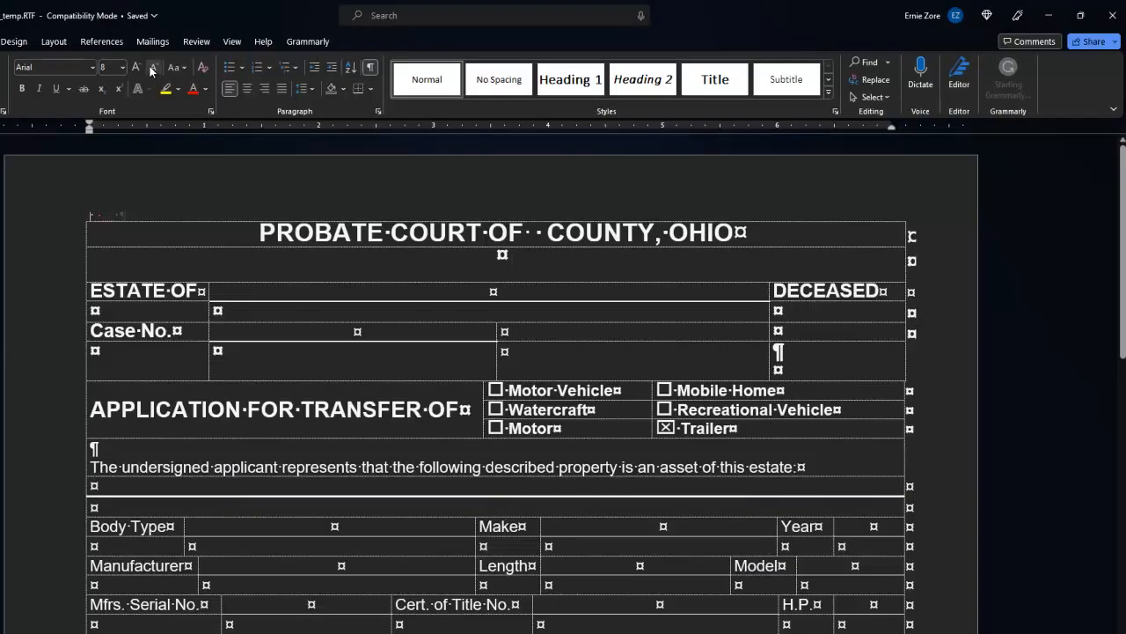
- Replace the empty Watercraft checkbox in the Word form with a checked one by entering "x" in its Wingdings font
scroll(434, 475, down, 1)
scroll(434, 475, down, 2)
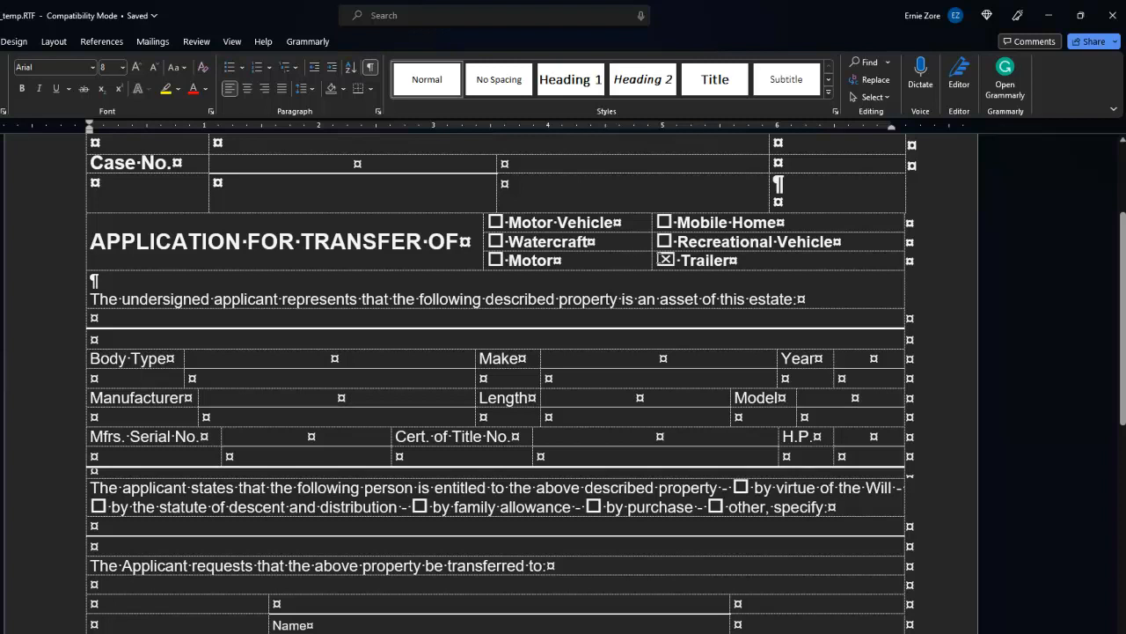
drag(660, 259, 675, 262)
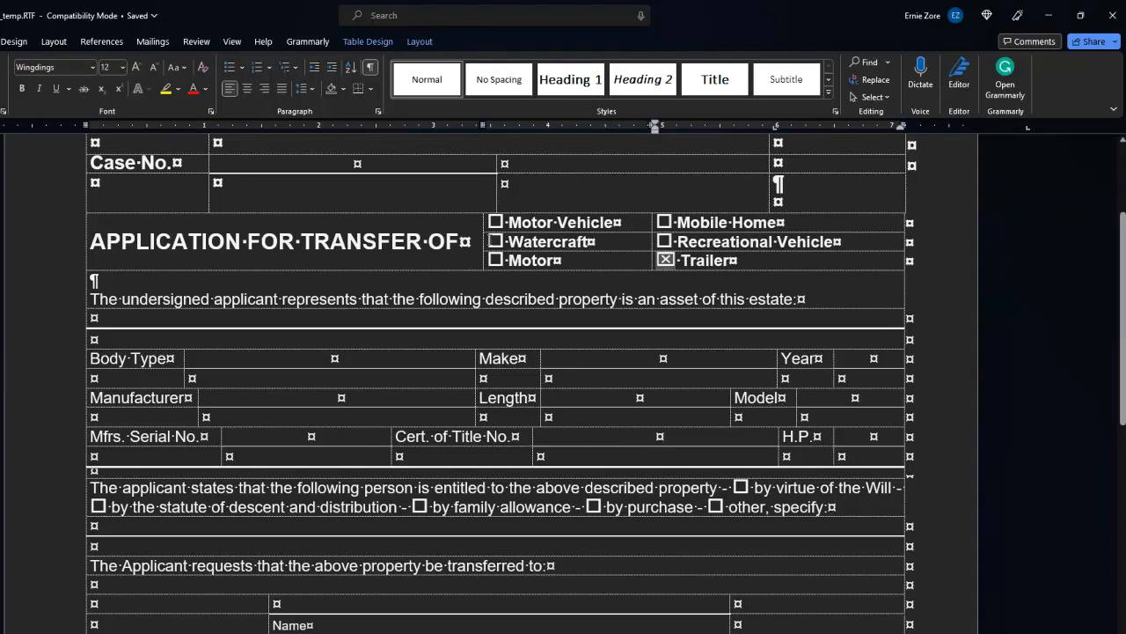
drag(489, 241, 502, 242)
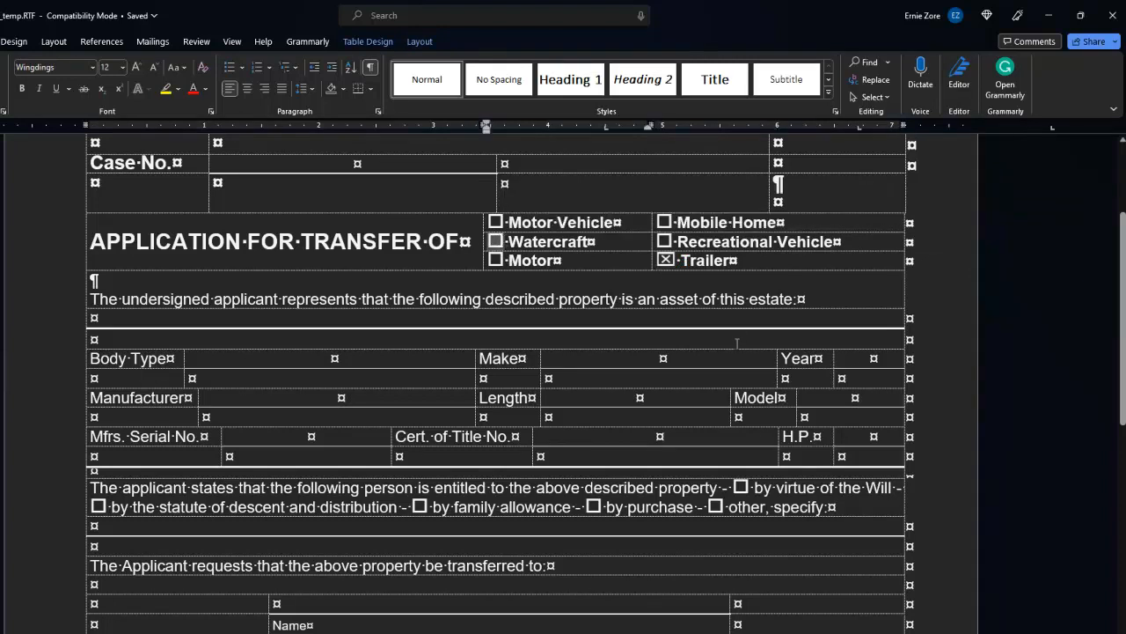
text(x)
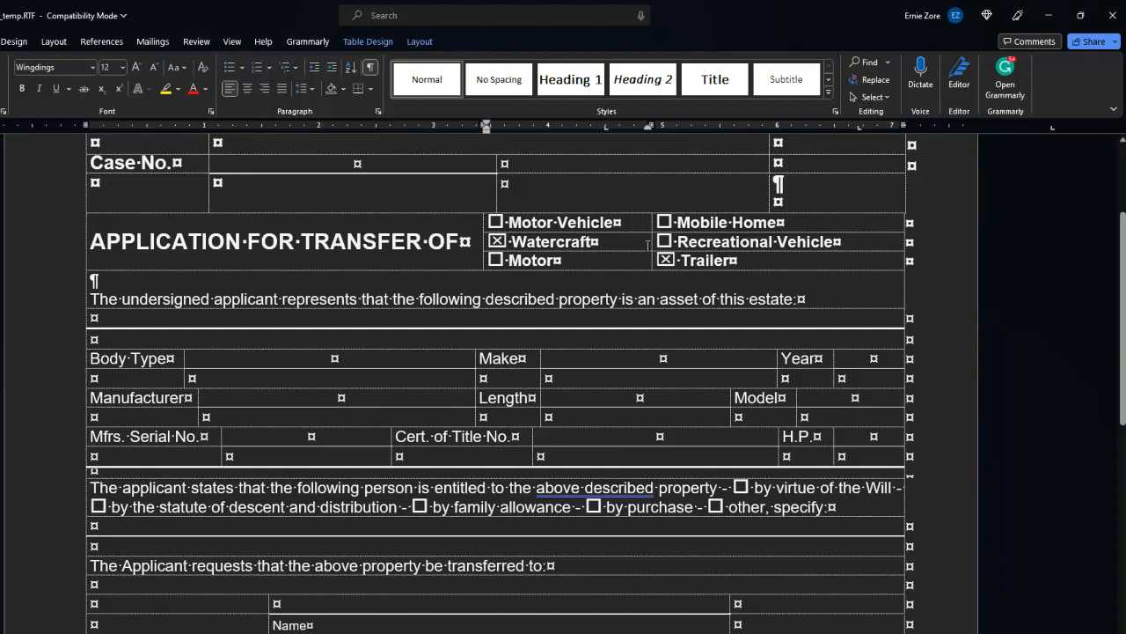
- Replace the checked Trailer box with a copy of the empty Recreational Vehicle checkbox
drag(660, 241, 674, 246)
key(ctrl+c)
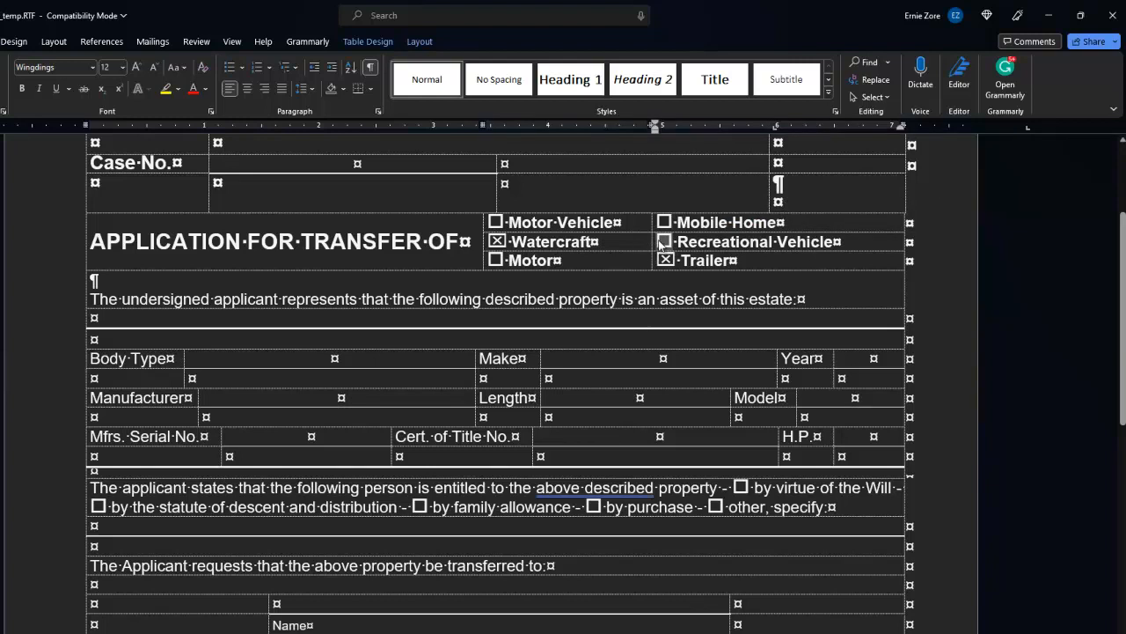
drag(659, 260, 675, 260)
key(ctrl+v)
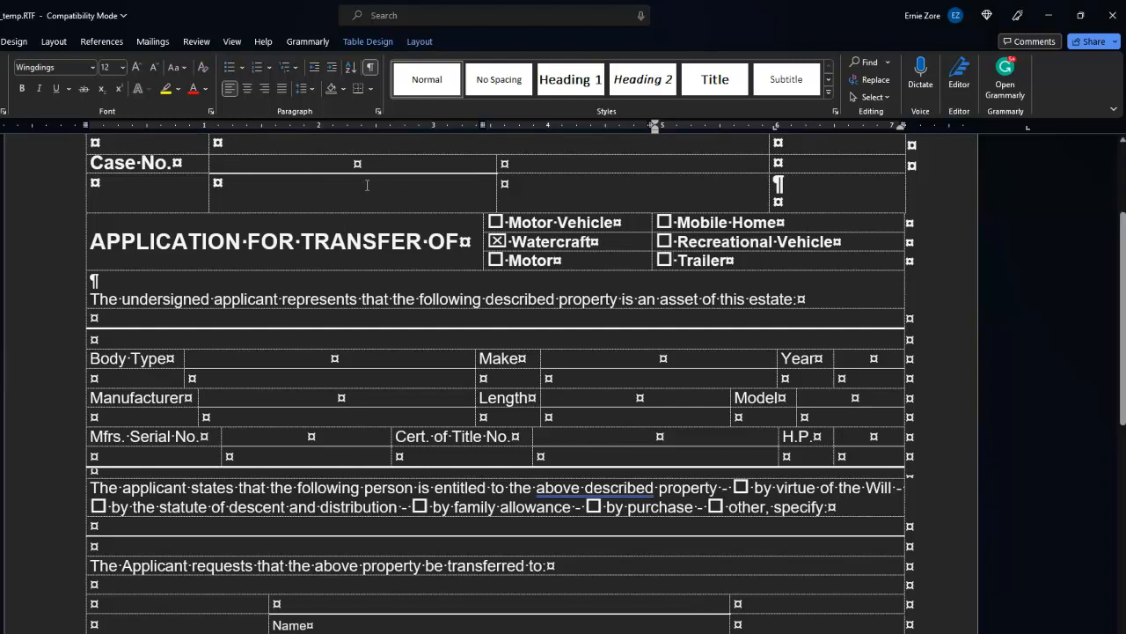
- Hide the table gridlines and the paragraph formatting marks, and look over the cleaned-up form
scroll(272, 206, up, 3)
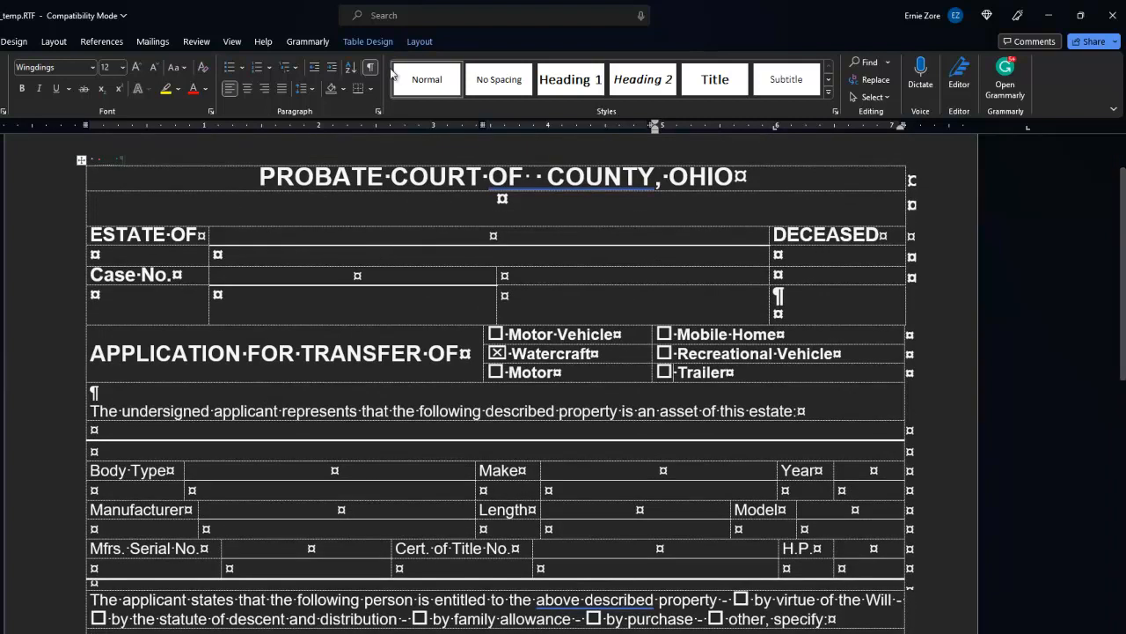
click(413, 42)
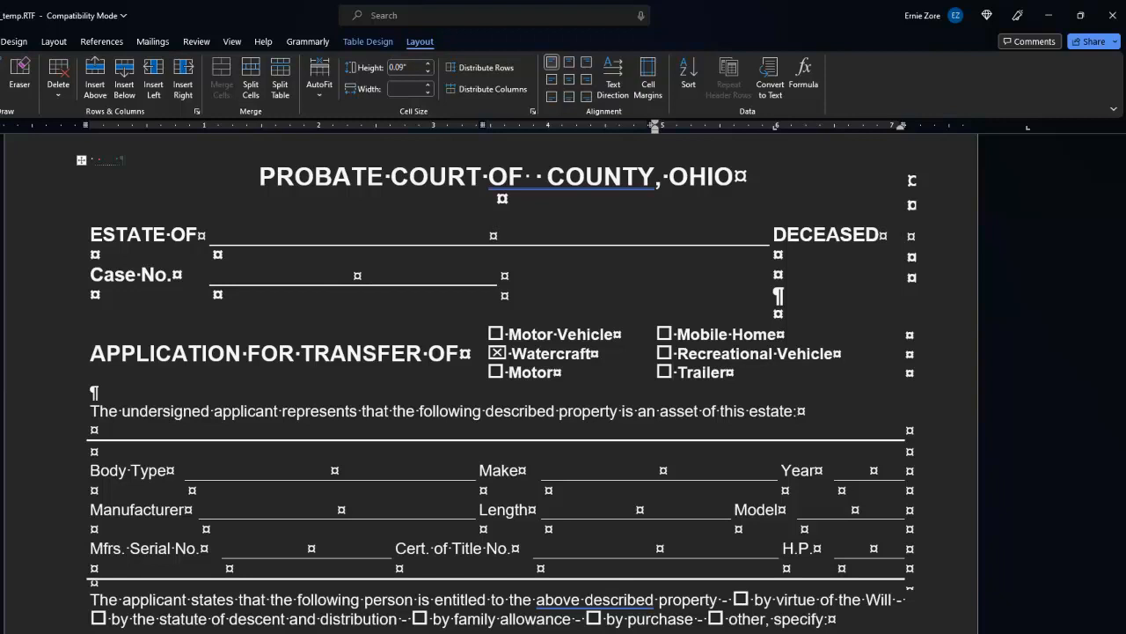
click(0, 42)
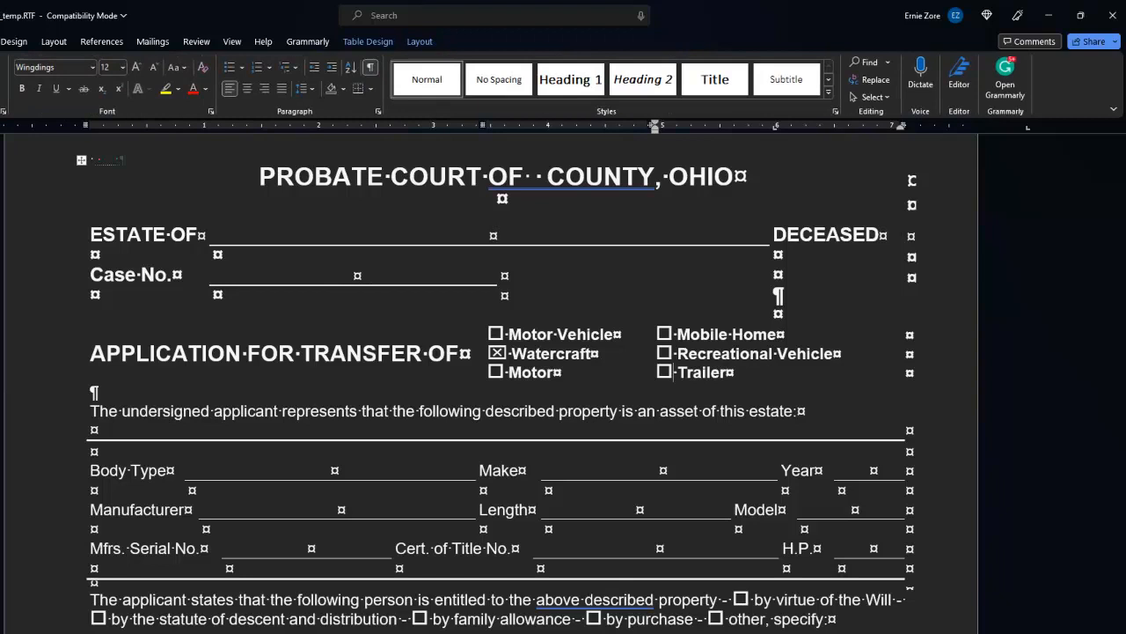
click(370, 68)
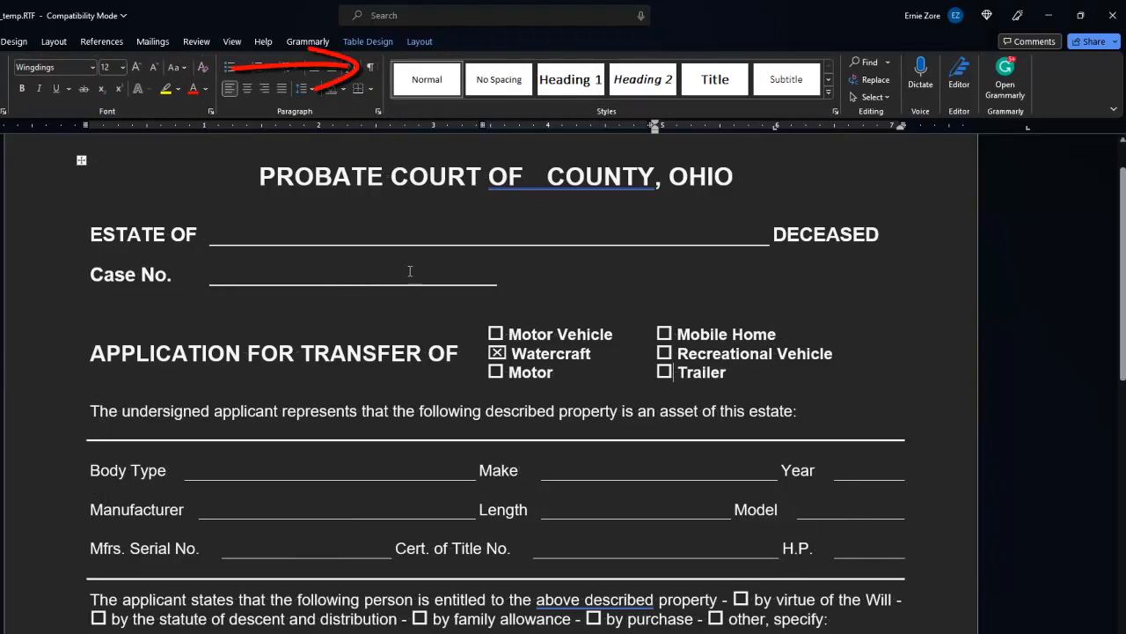
scroll(411, 271, down, 5)
scroll(533, 385, up, 2)
scroll(532, 386, up, 5)
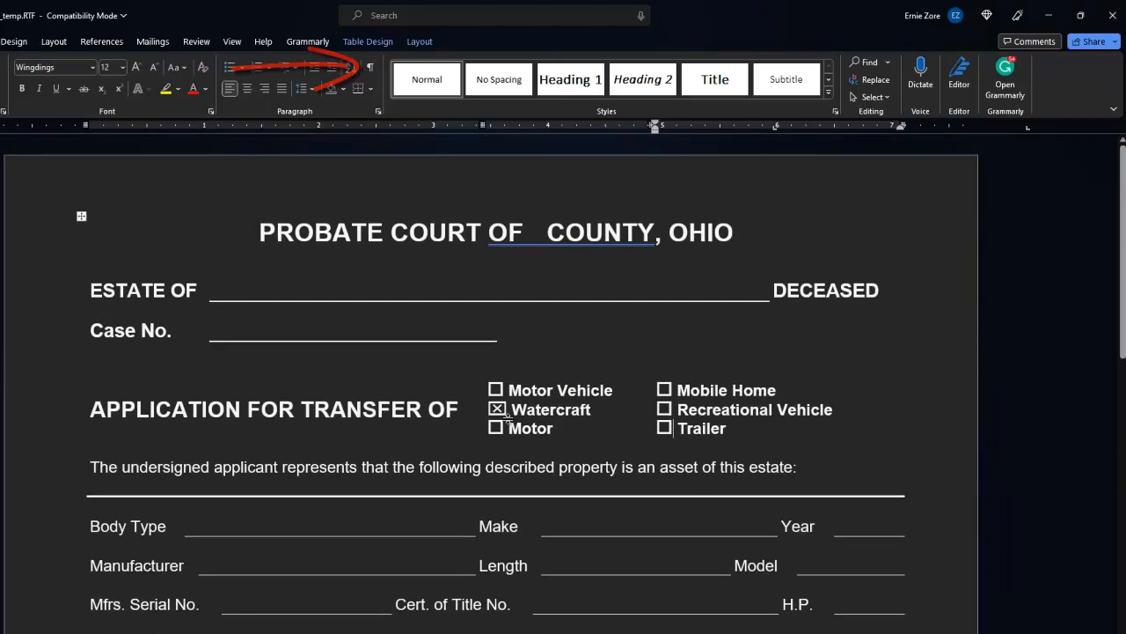
scroll(512, 412, down, 1)
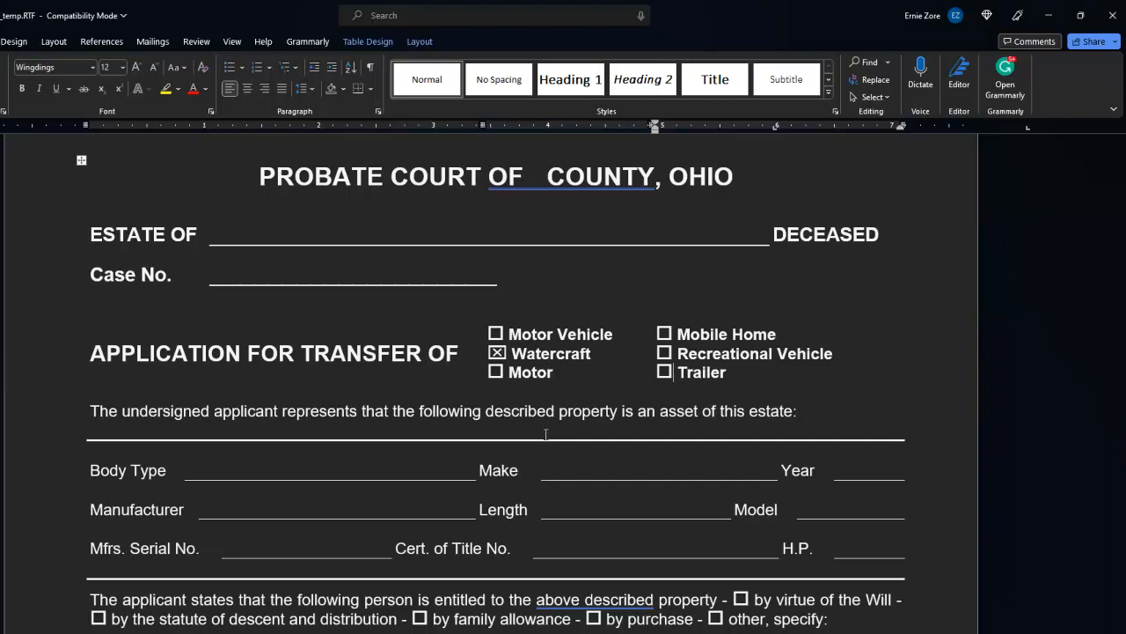
- Close the Word document without saving and open Test.bp8 in the probate forms program, discarding the changes to the untitled file
click(1119, 19)
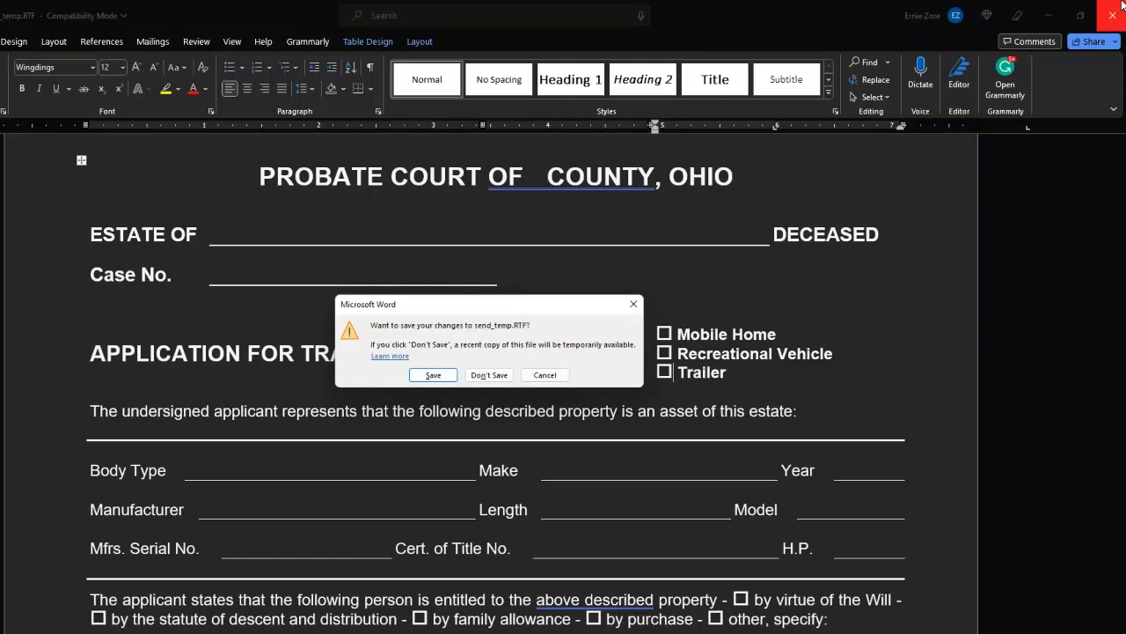
click(489, 374)
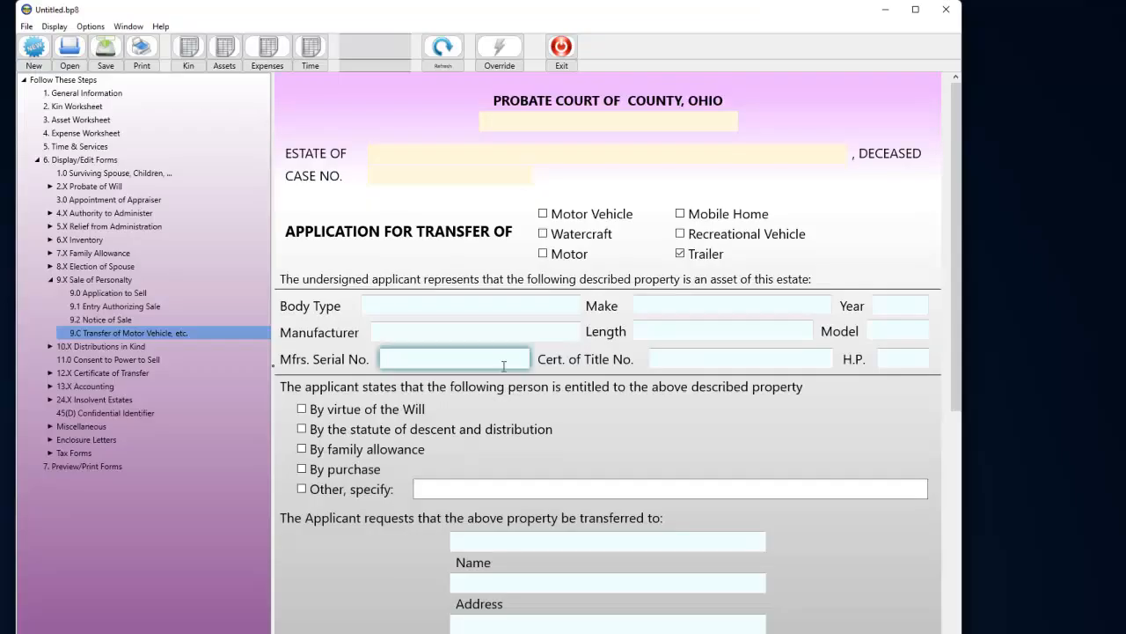
click(28, 27)
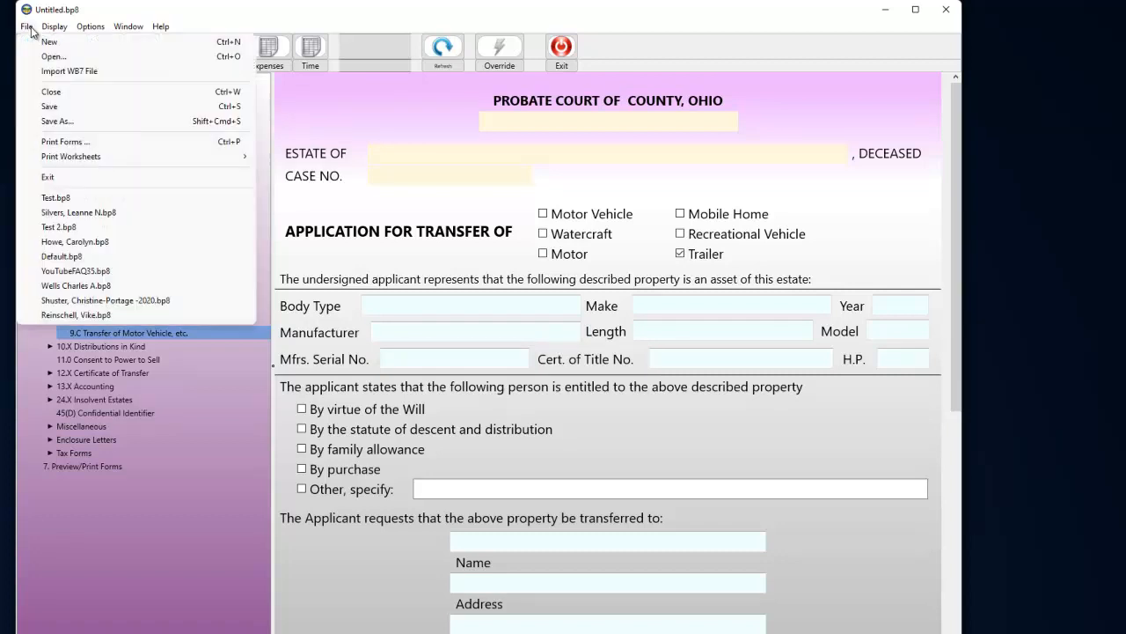
click(67, 197)
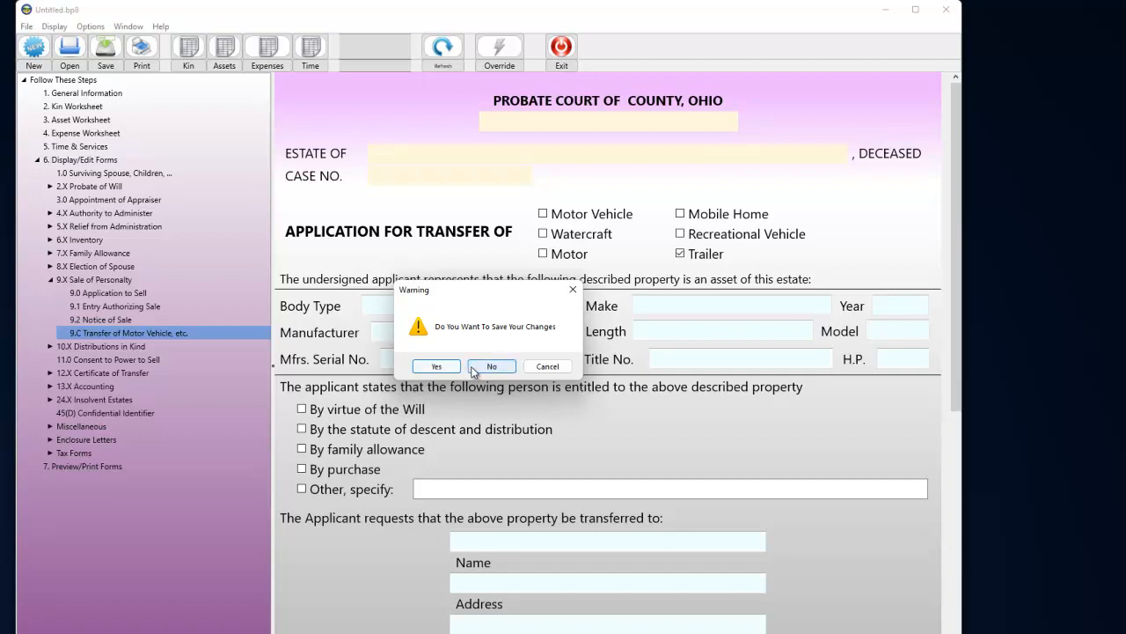
click(487, 366)
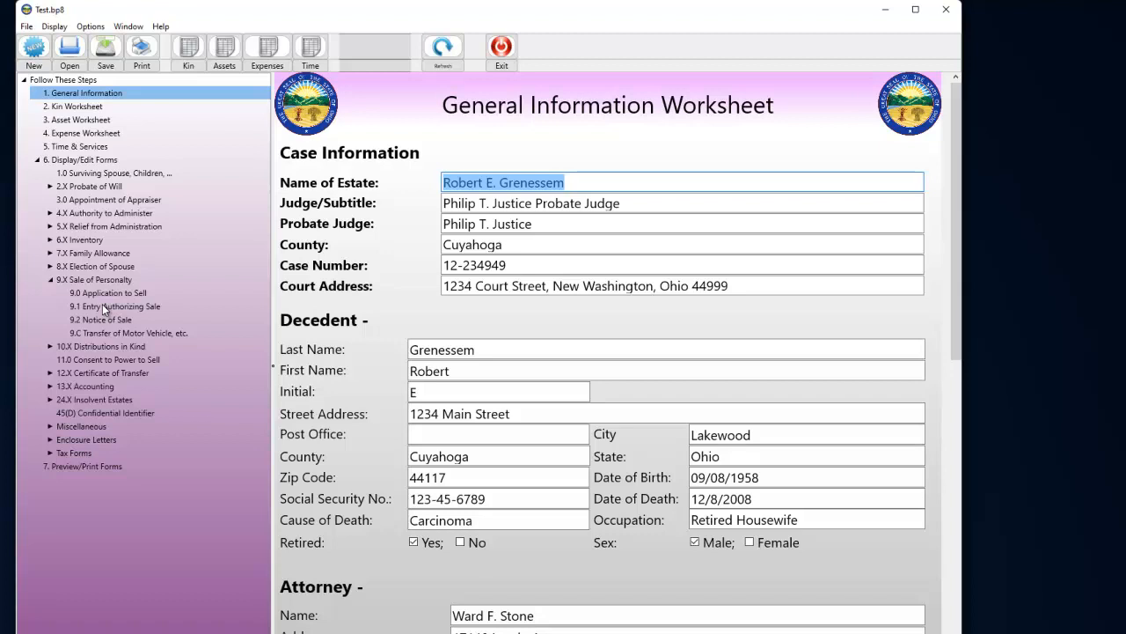
- Open page 1 of form 13.1 Receipts & Disbursements from the 13.X Accounting forms
click(52, 240)
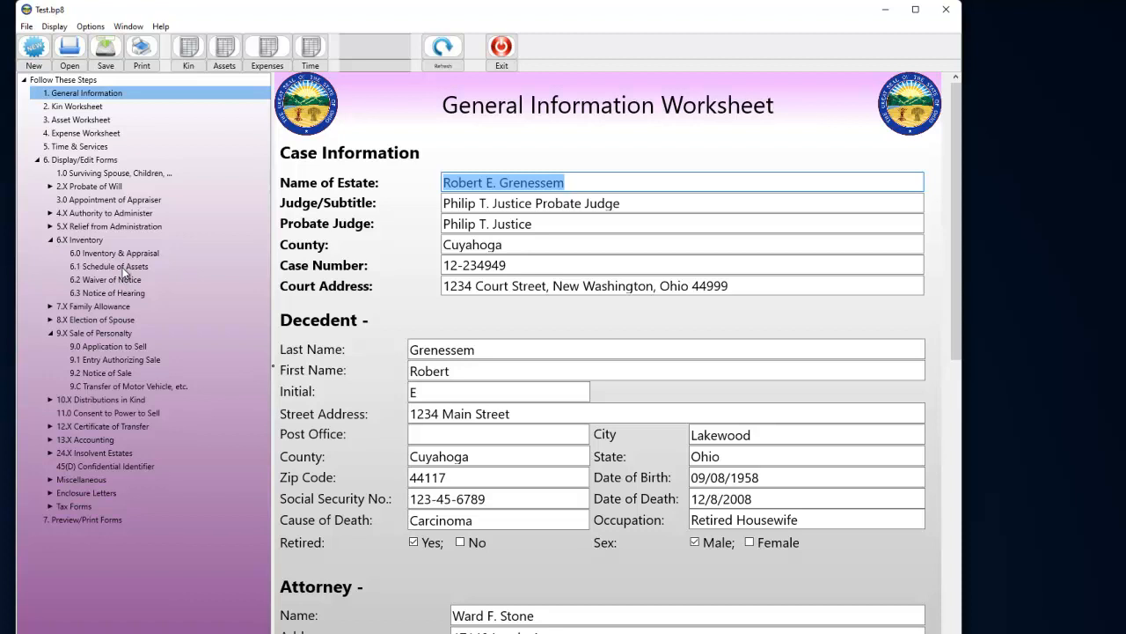
click(52, 440)
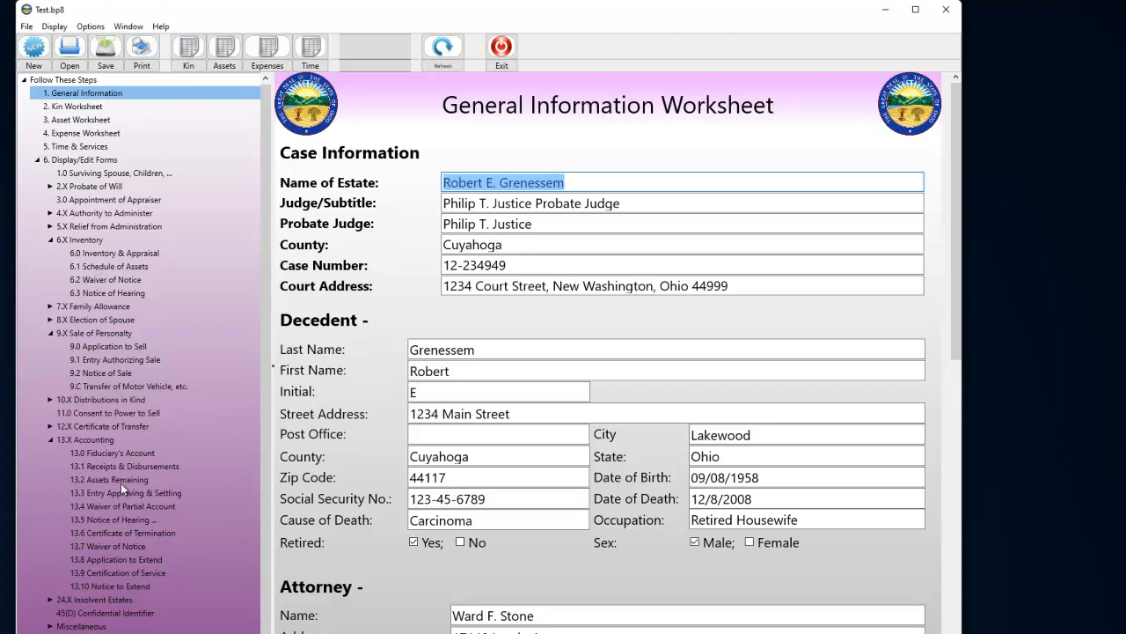
click(137, 468)
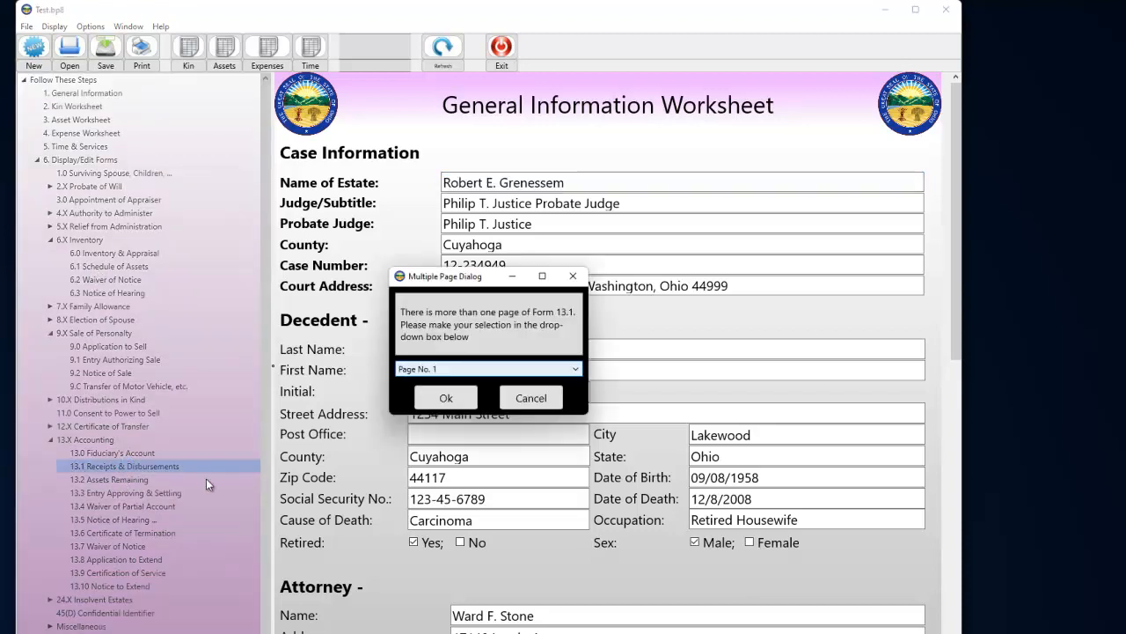
click(444, 398)
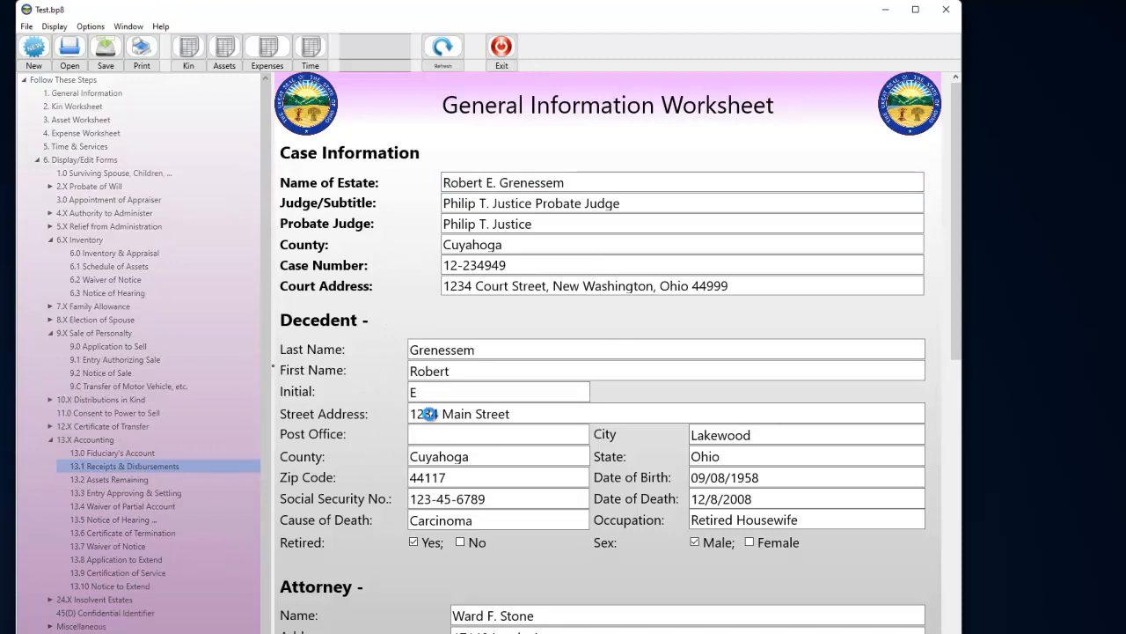
- Go to page 2 of form 13.1 and examine how the long real estate descriptions wrap in the Item column
scroll(510, 448, down, 10)
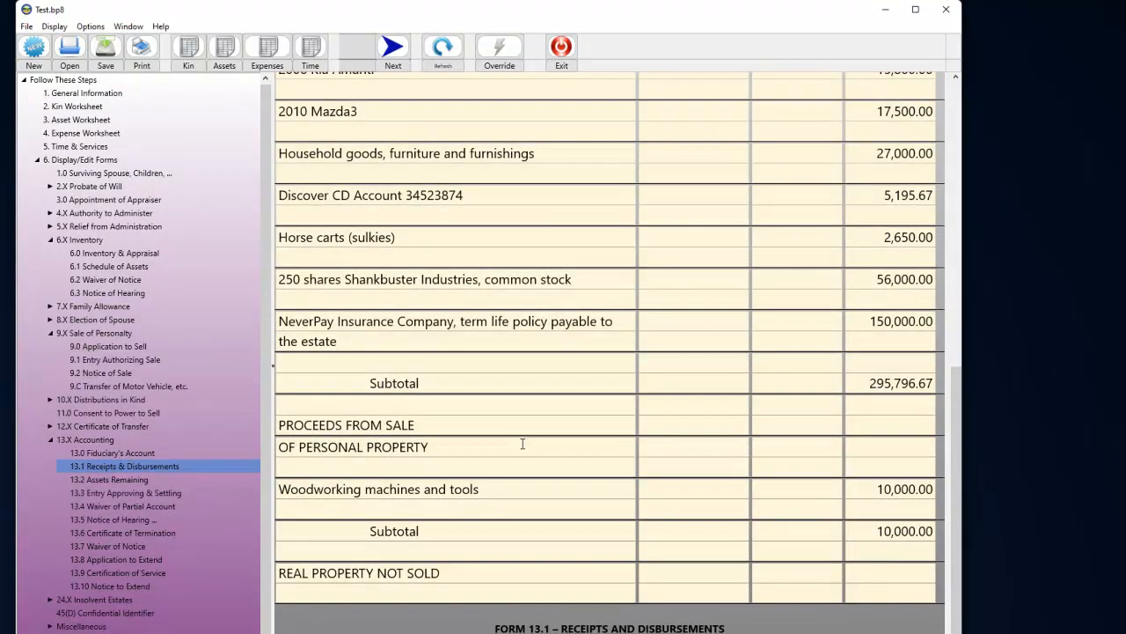
click(392, 48)
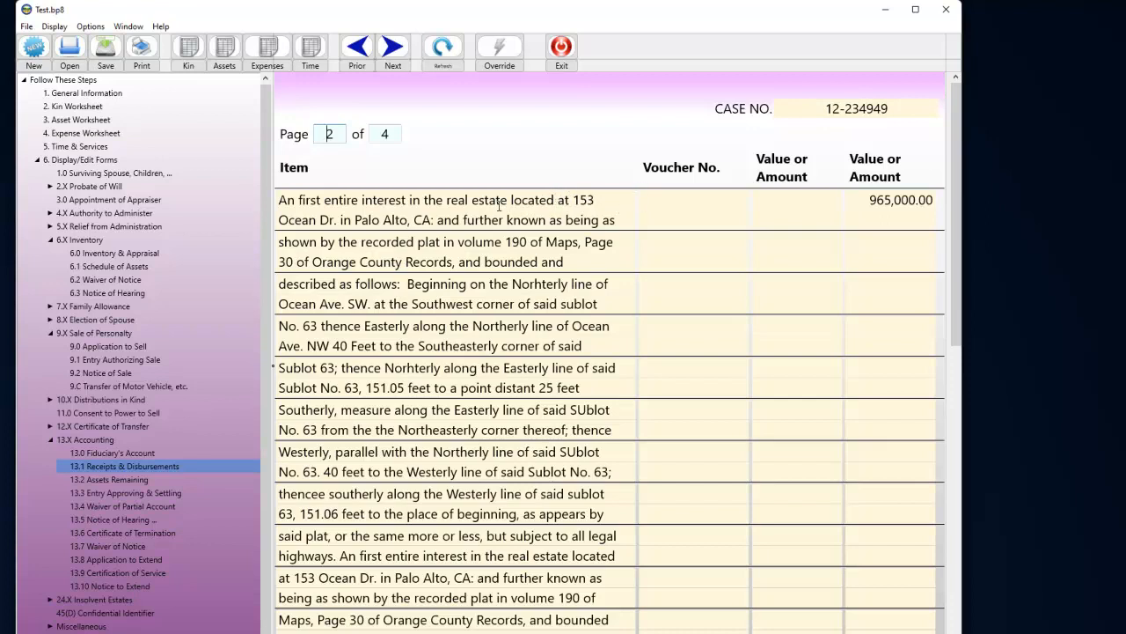
scroll(466, 246, down, 5)
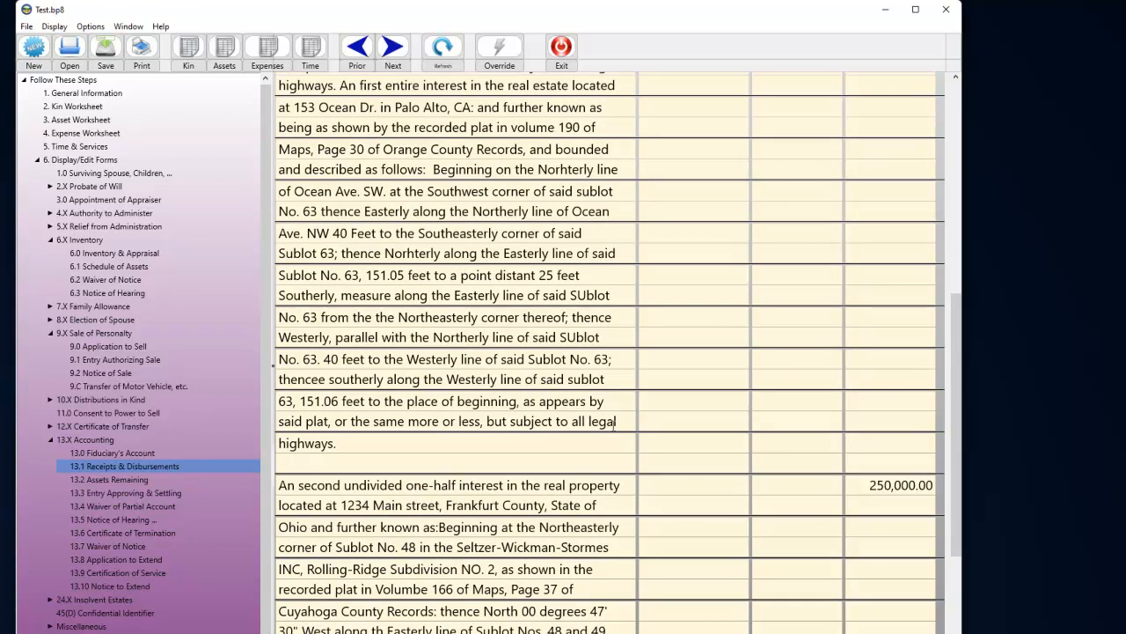
scroll(557, 298, up, 5)
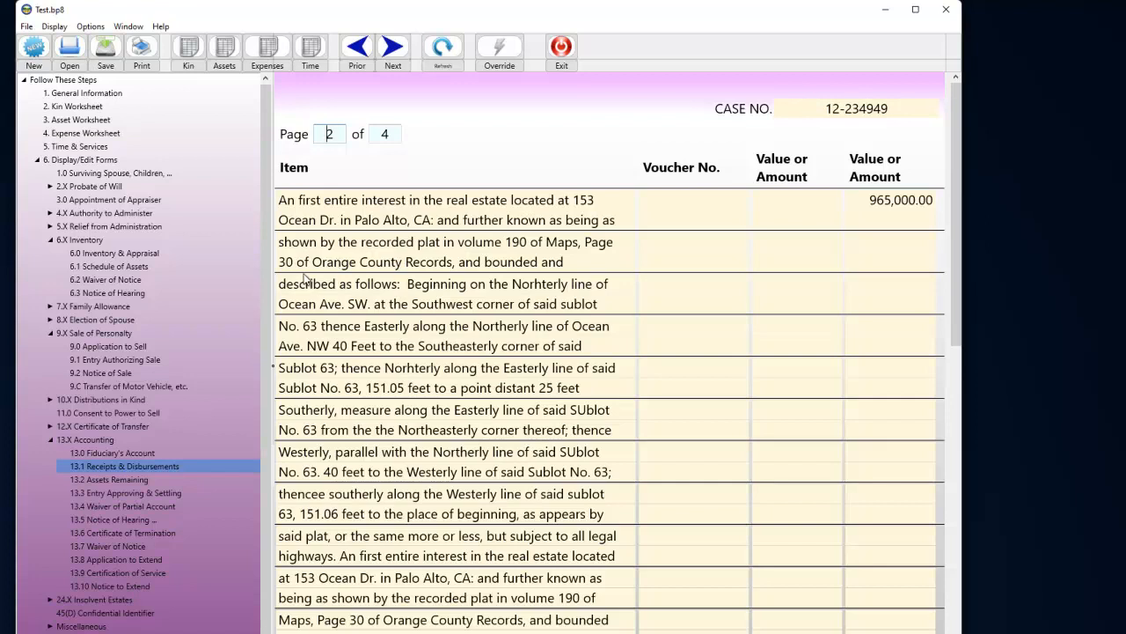
- Set the memo font adjustment to 61% and refresh the form so the Item text wraps at the new width
click(95, 27)
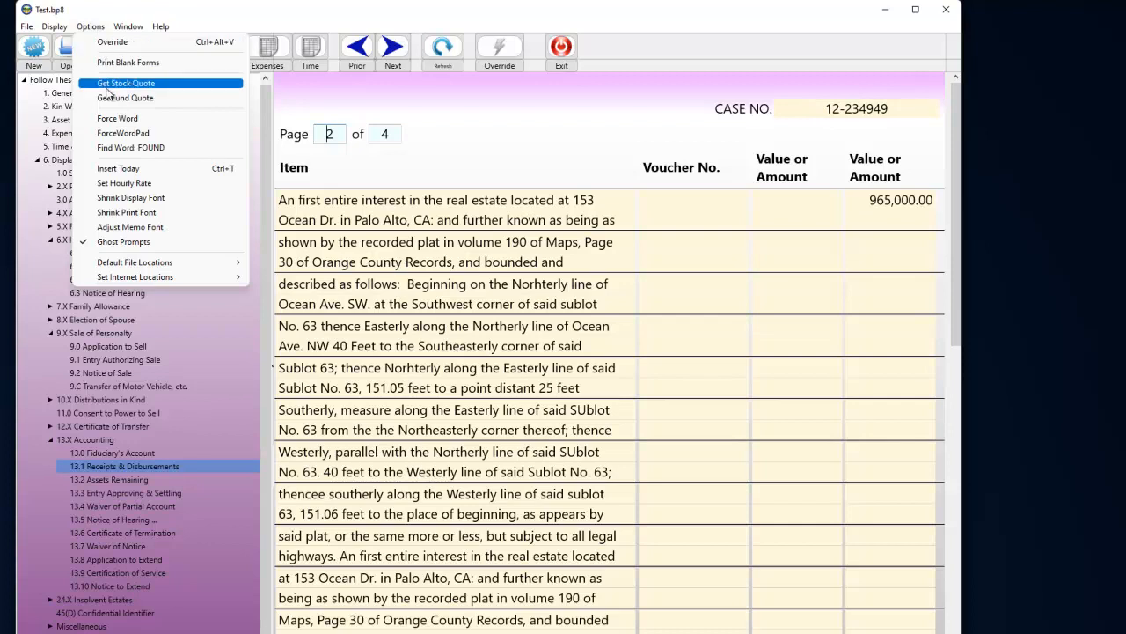
click(120, 228)
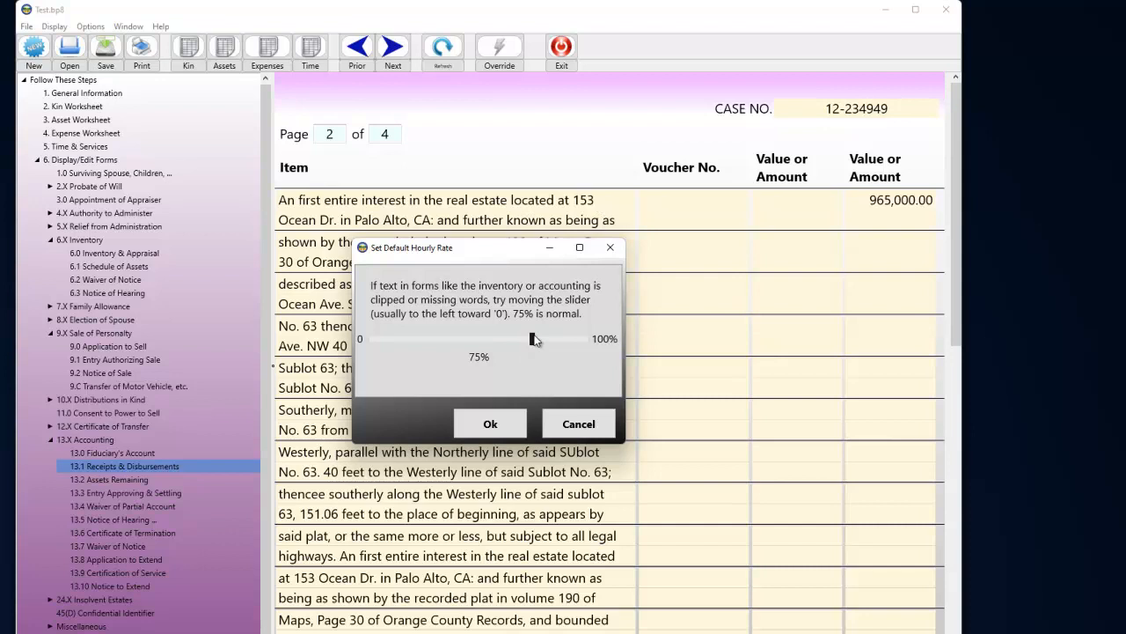
drag(534, 342, 515, 341)
drag(499, 344, 501, 342)
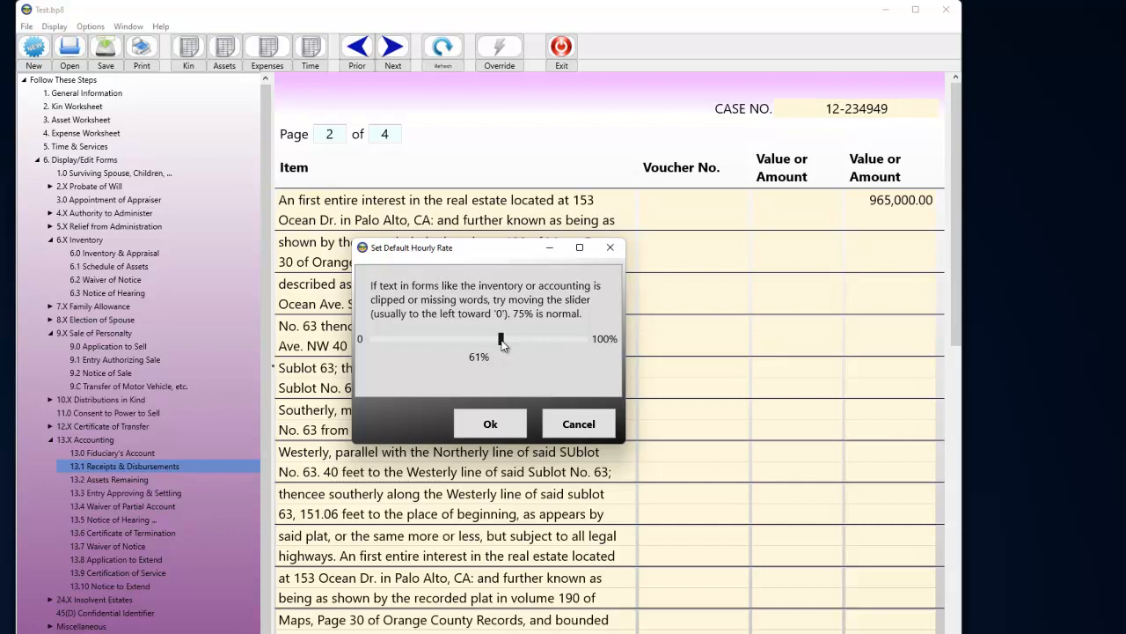
click(489, 426)
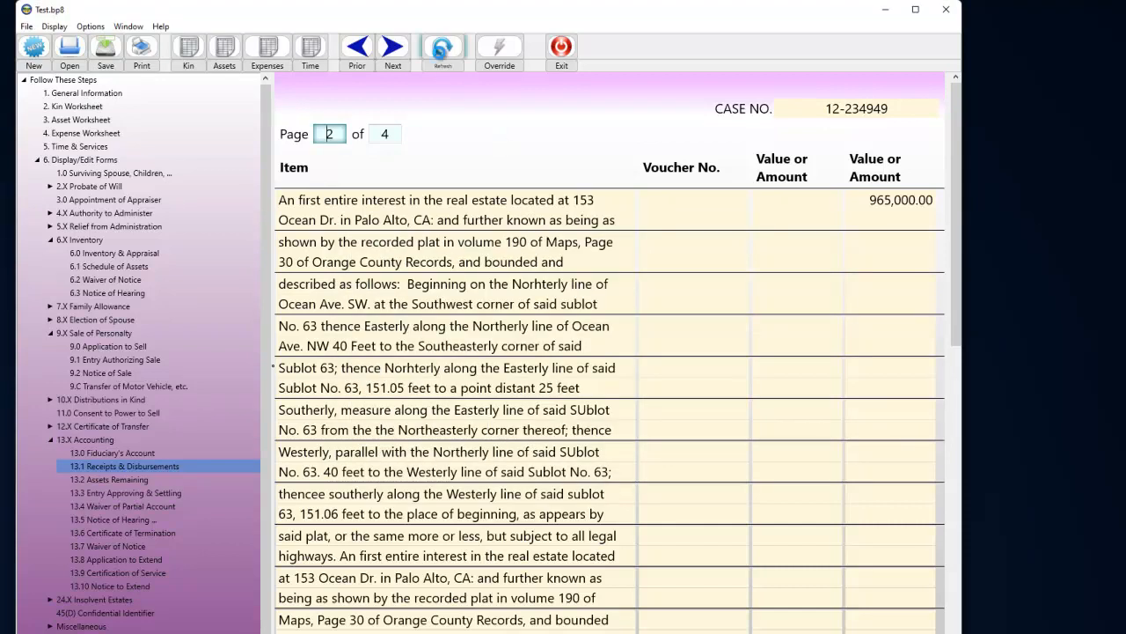
click(443, 51)
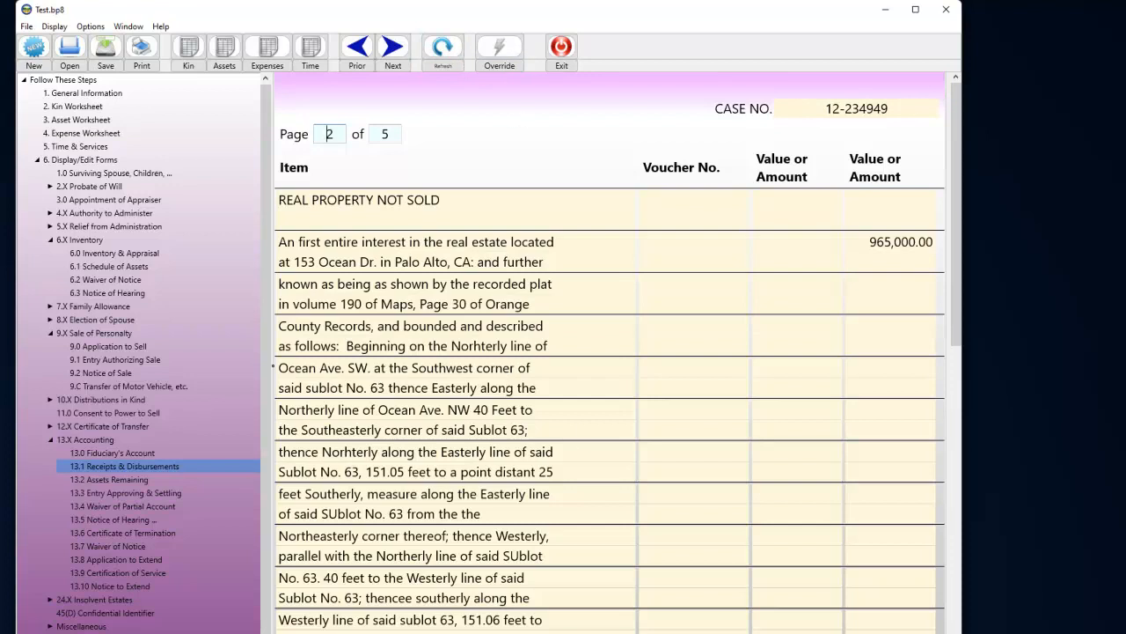
- Restore the memo font adjustment to its normal 75%
click(91, 26)
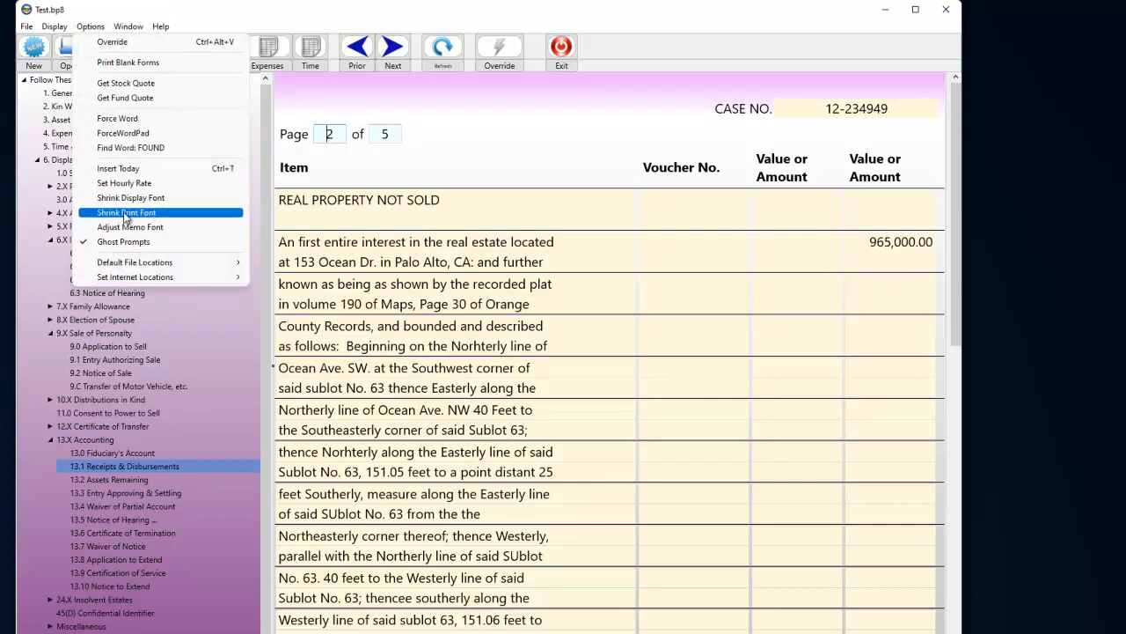
click(124, 183)
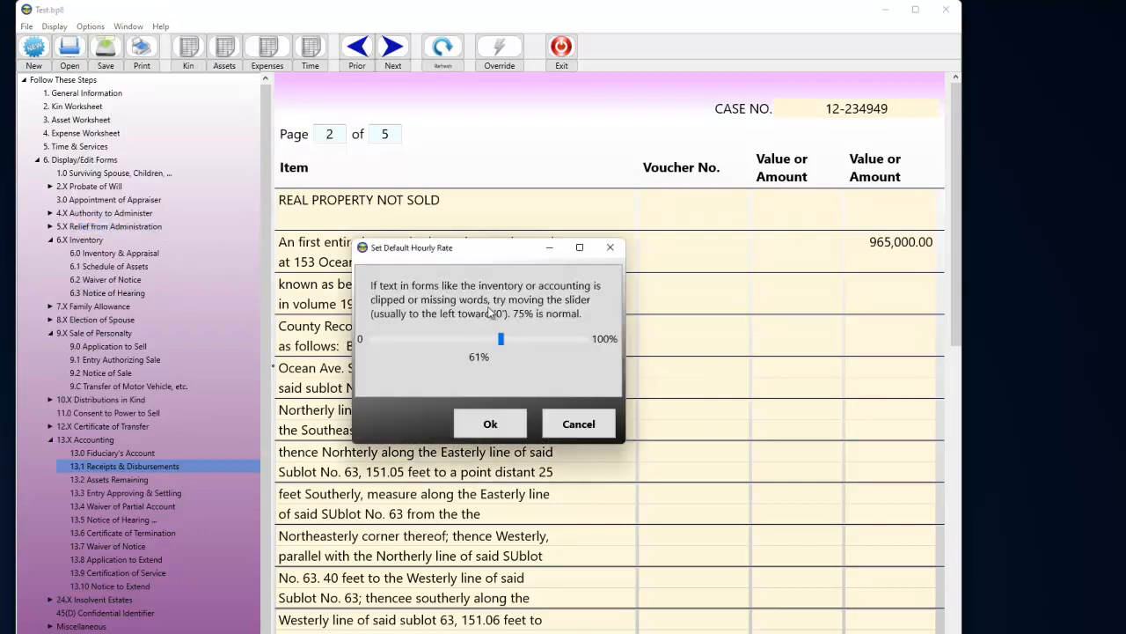
drag(518, 343, 532, 336)
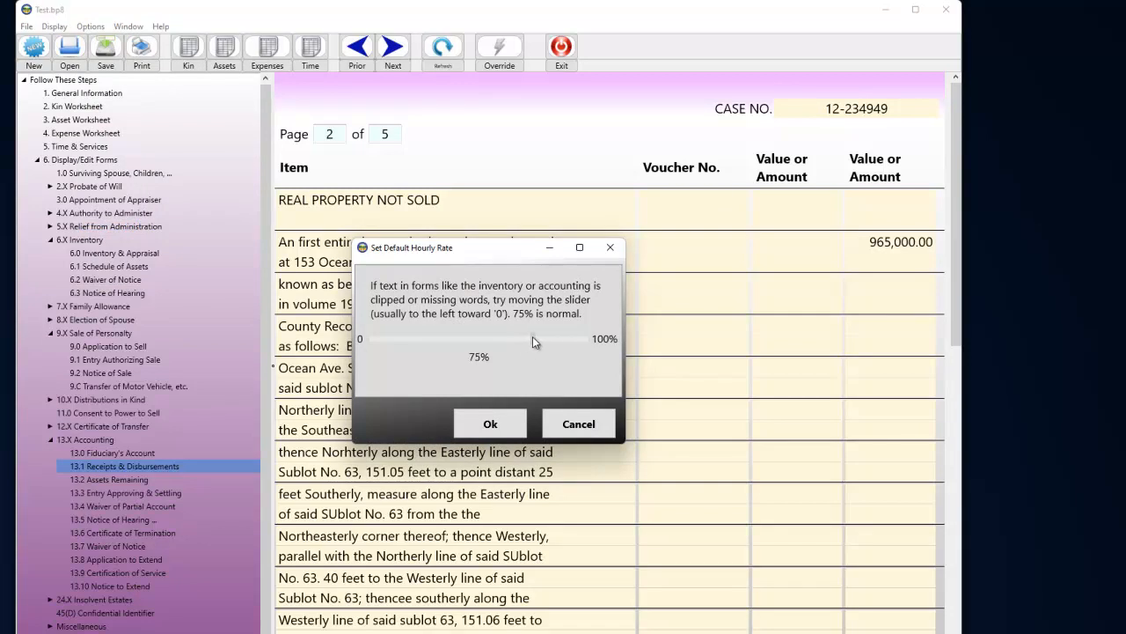
click(487, 423)
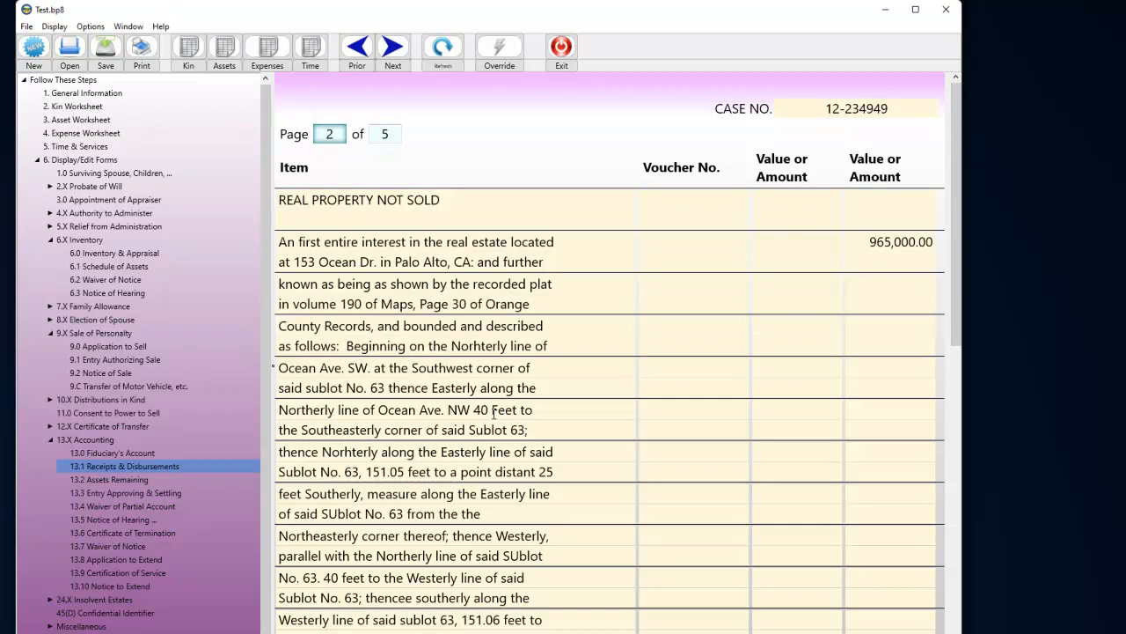